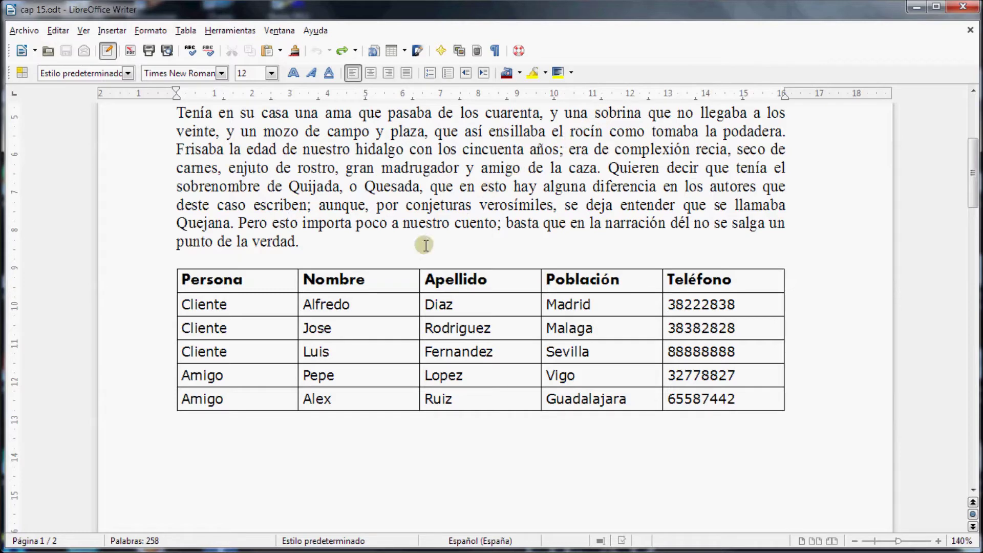
scroll(408, 246, "down", 1)
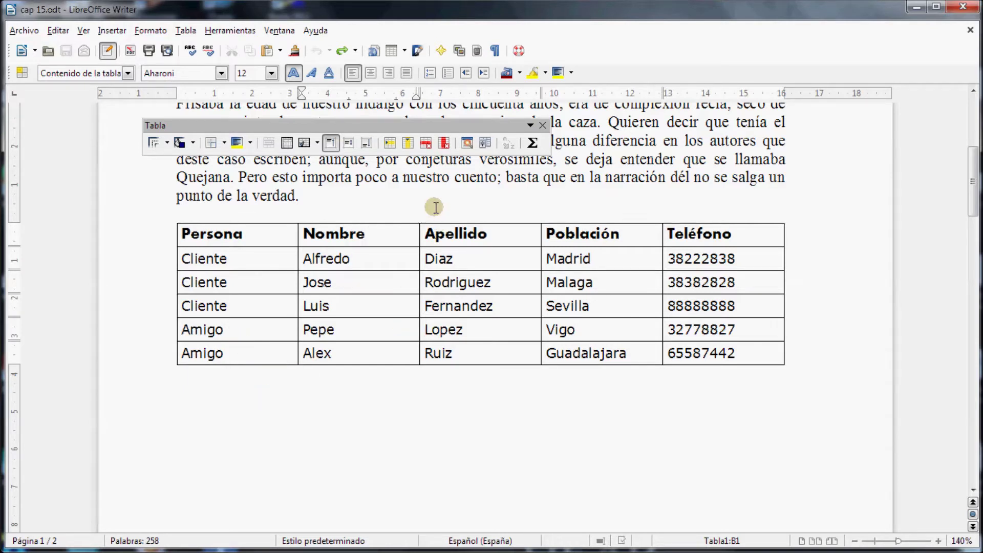
left_click(169, 232)
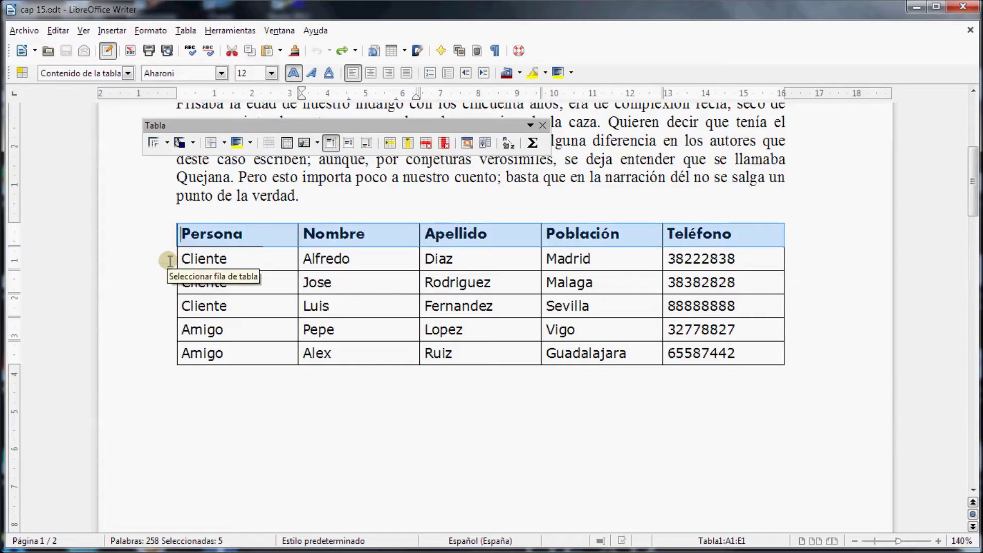
left_click(171, 219)
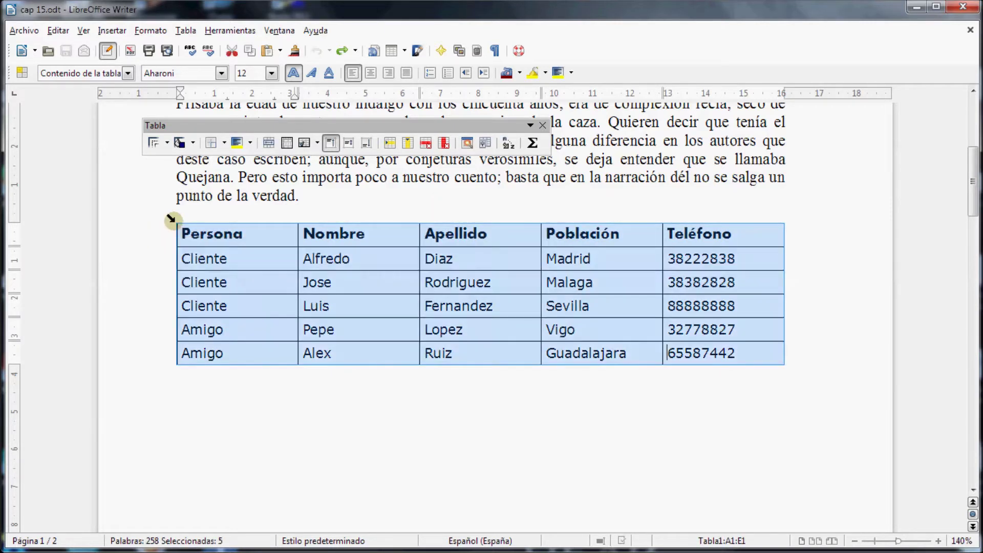
left_click(243, 215)
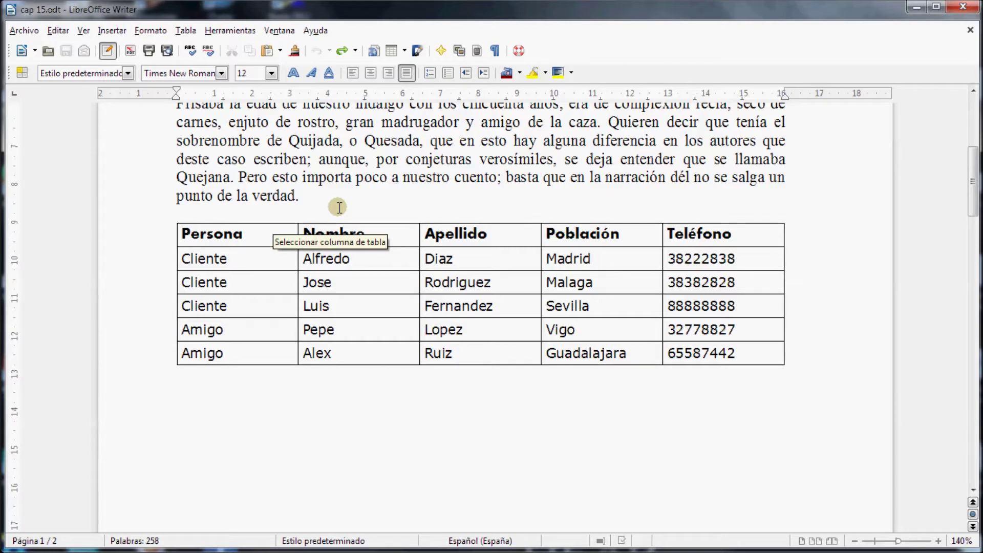
Try out the AutoFormat styles for the contact table and apply the Amarillo format
left_click(263, 253)
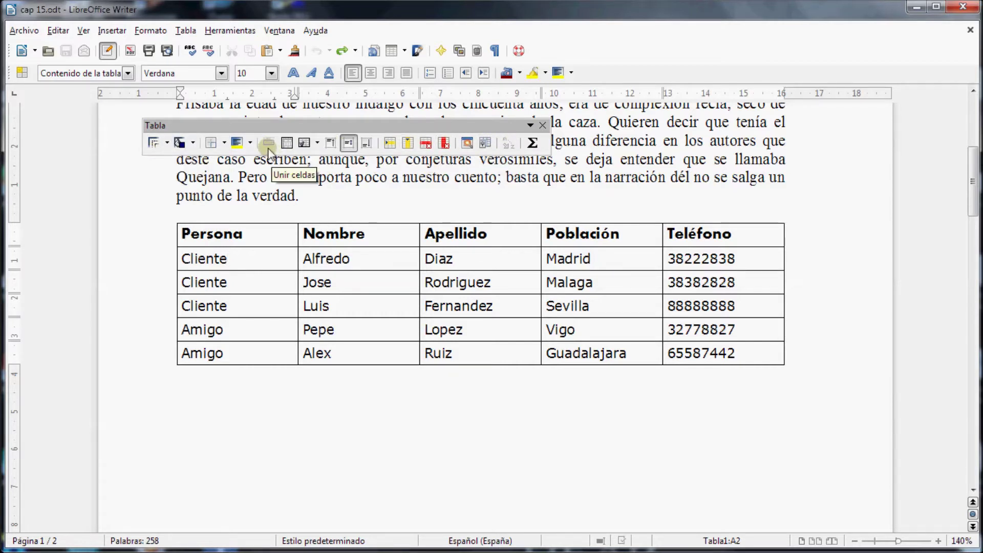
left_click(466, 143)
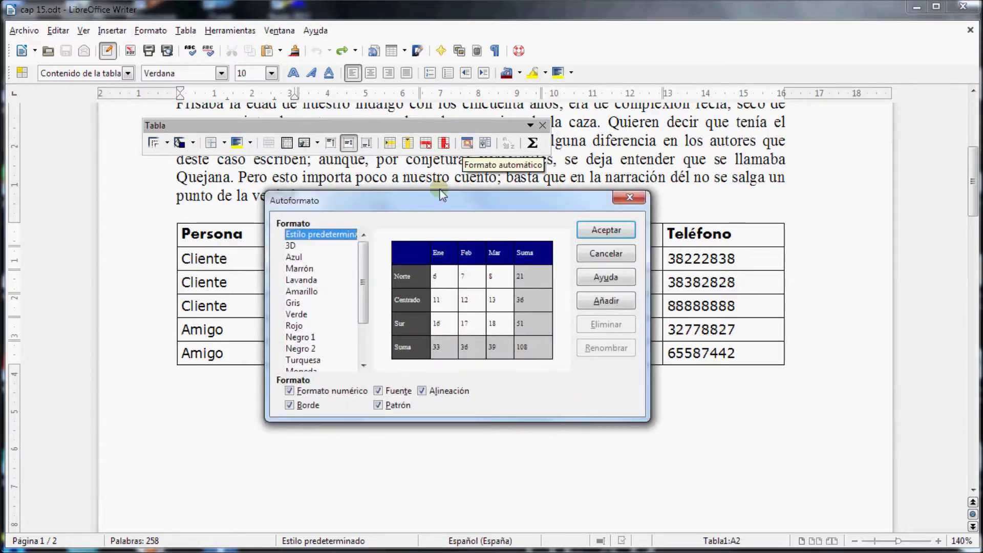
left_click(290, 246)
left_click(295, 257)
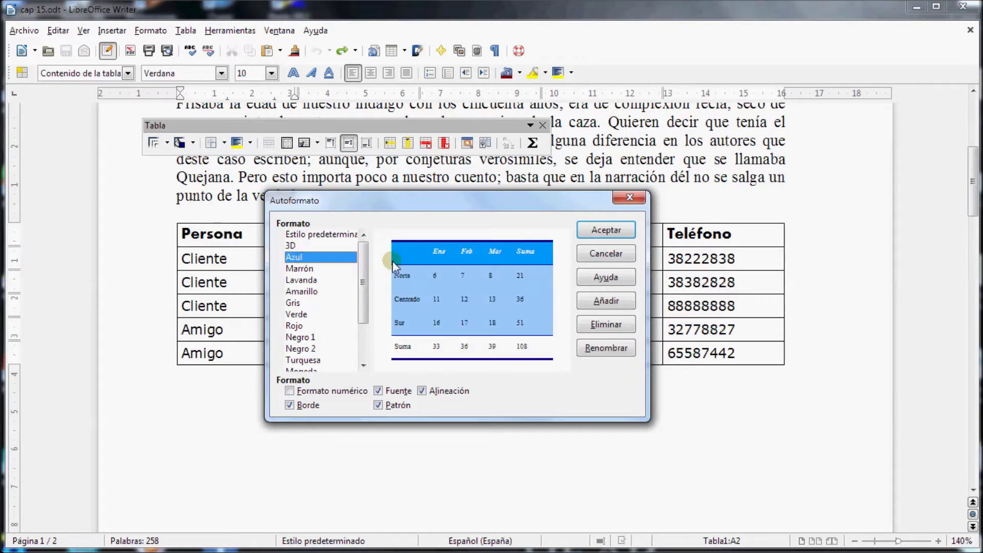
left_click(293, 269)
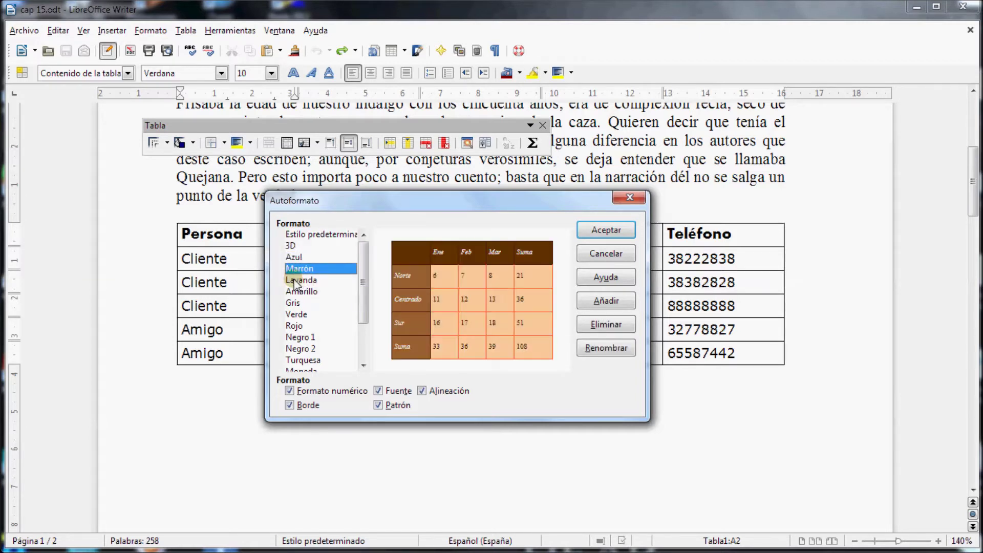
left_click(293, 280)
left_click(310, 292)
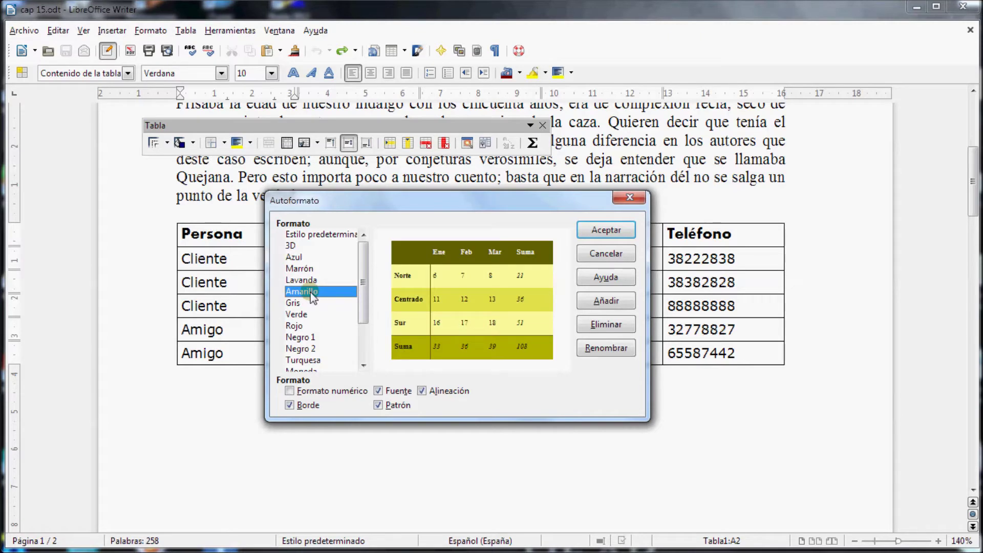
left_click(608, 235)
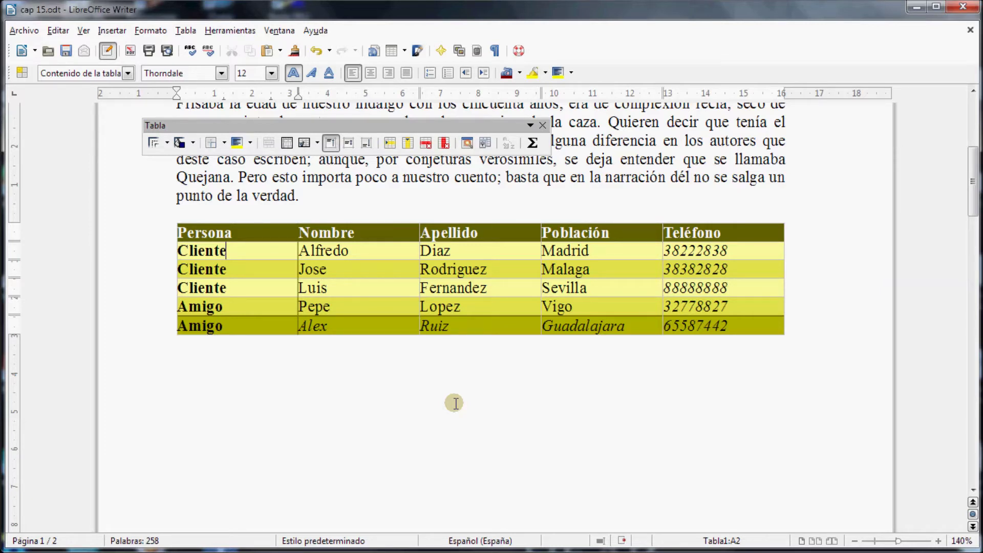
Undo the AutoFormat applied to the table
left_click(319, 51)
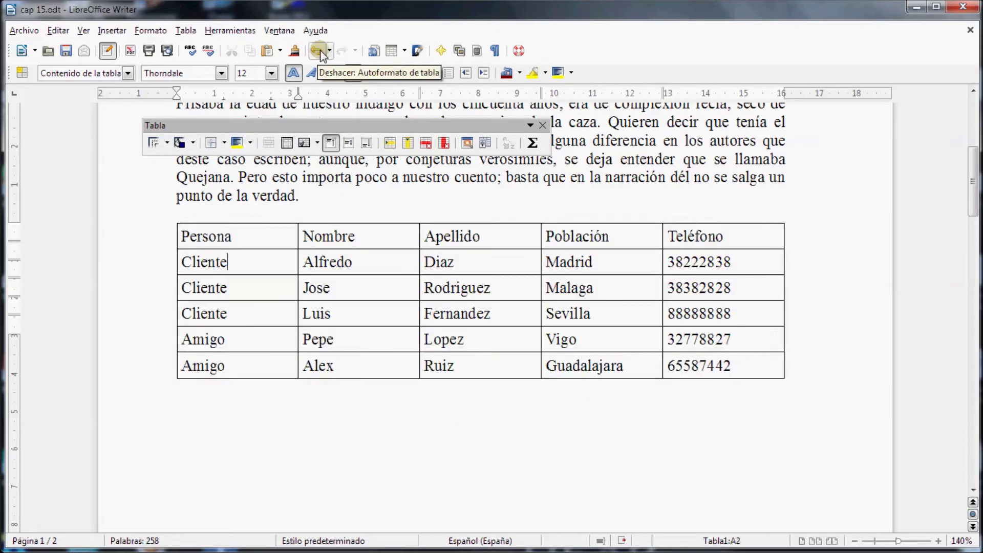
left_click(319, 51)
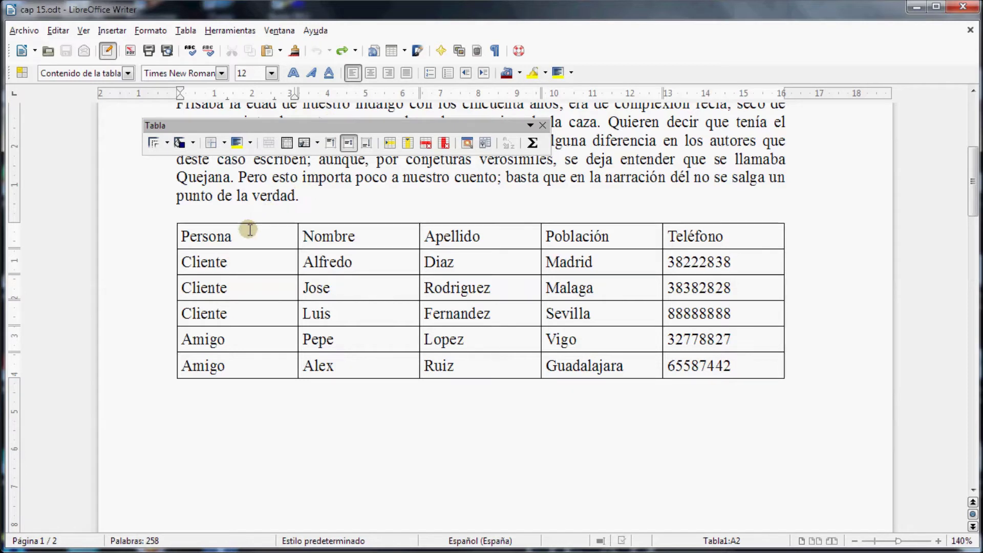
Make the text of the table's header row bold
left_click(167, 235)
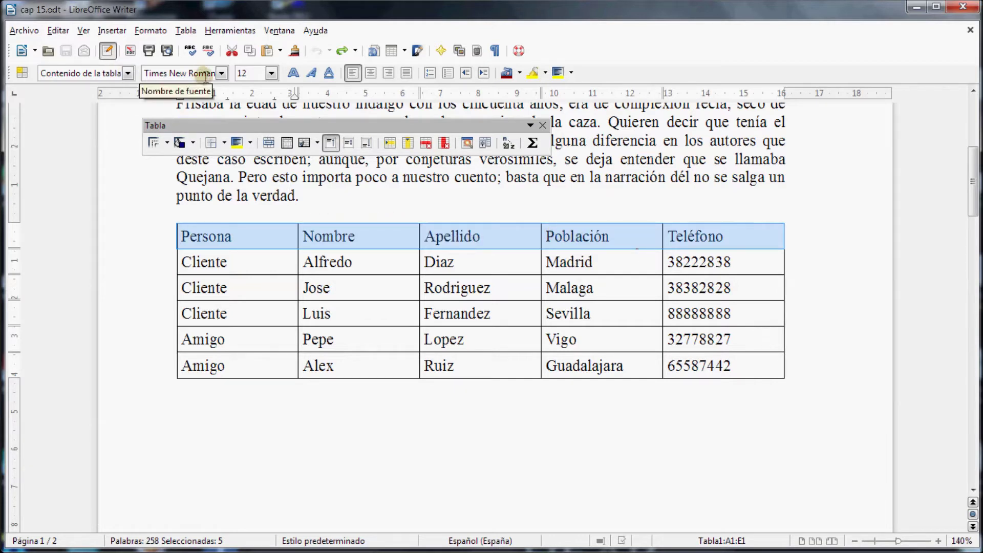
left_click(293, 73)
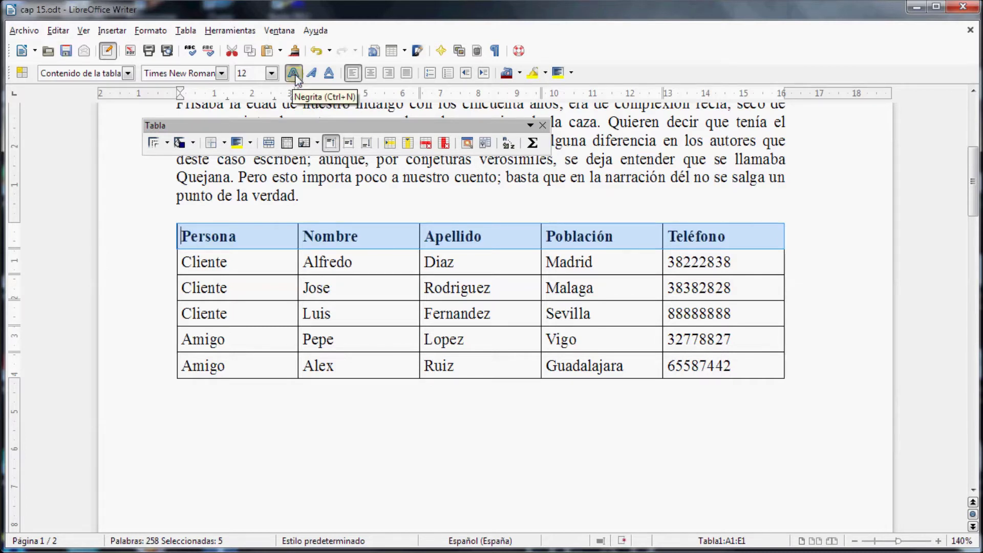
Set the border colour of the table's header row to red
left_click(167, 143)
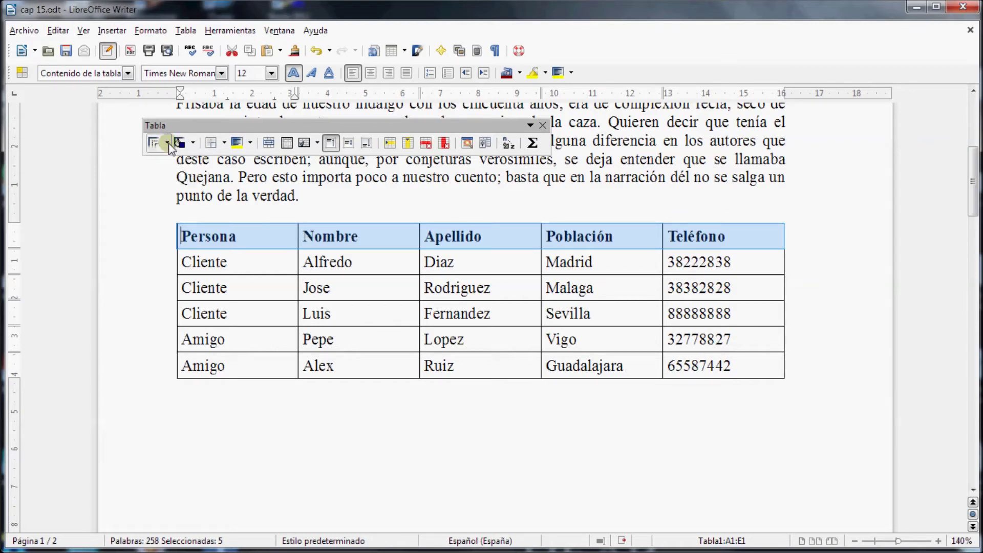
mouse_move(220, 203)
left_mouse_down()
mouse_move(220, 232)
mouse_move(220, 202)
left_mouse_up()
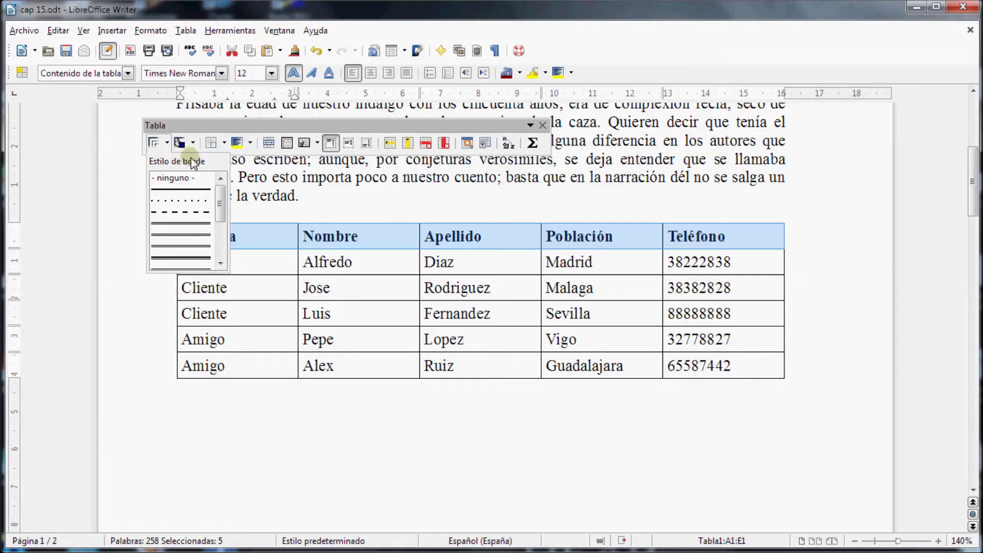
left_click(192, 143)
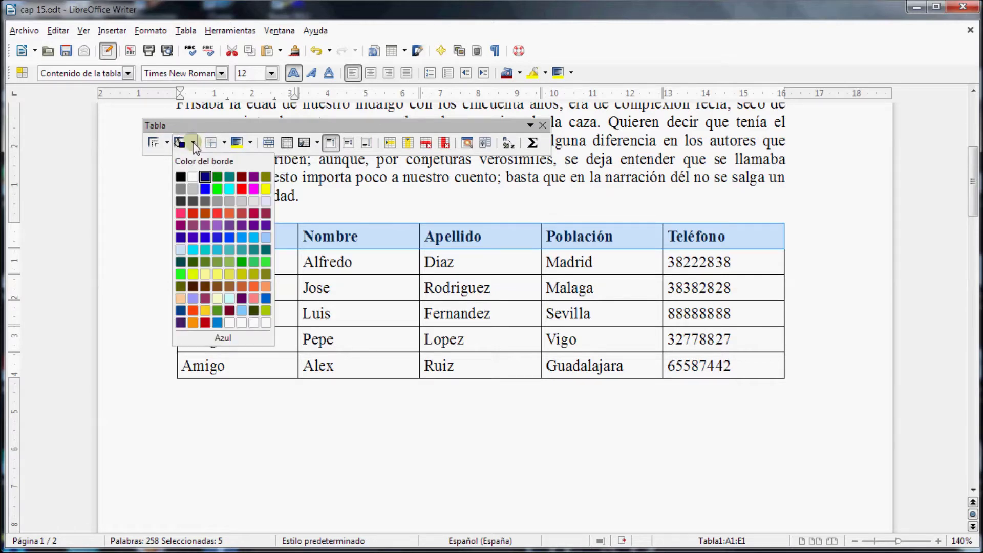
left_click(193, 214)
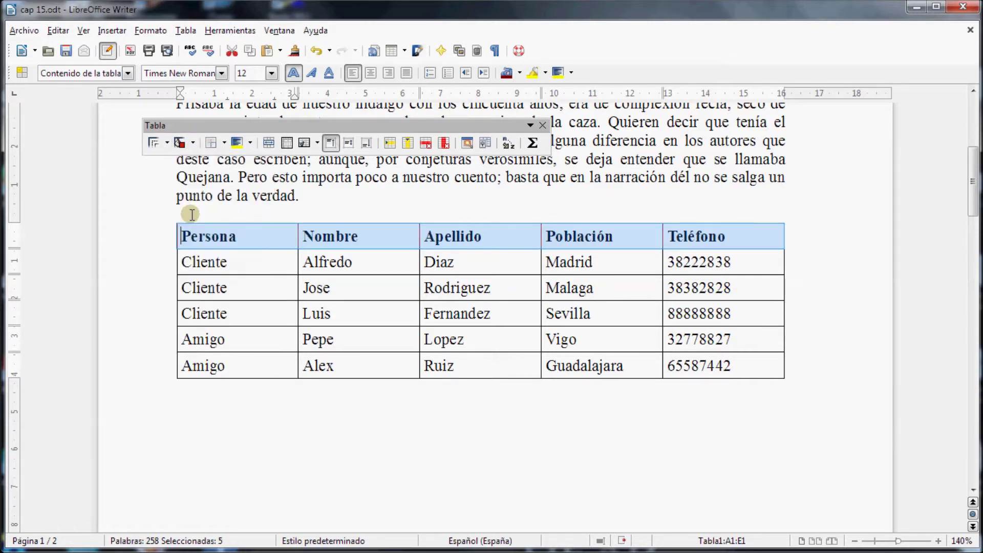
left_click(238, 256)
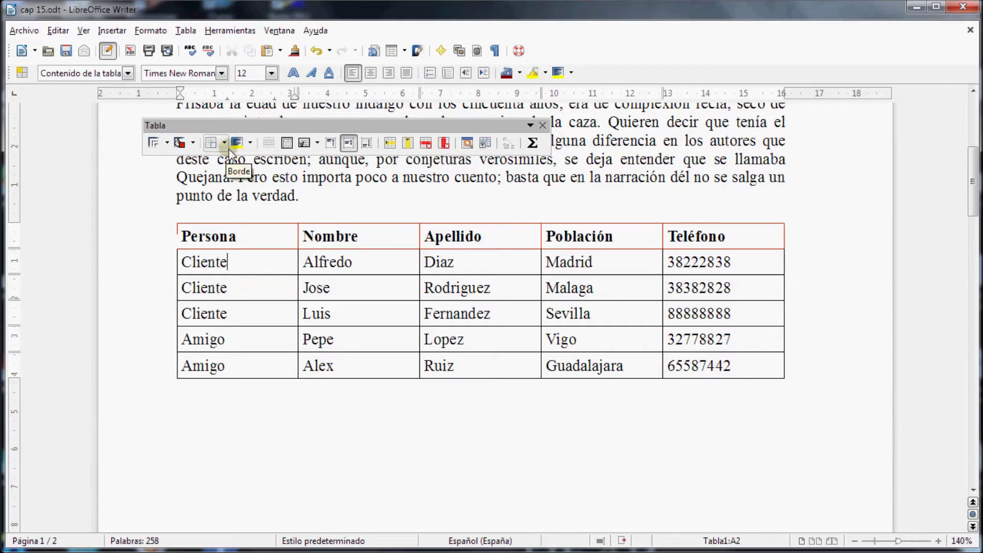
Remove all borders from the table's header row
left_click(169, 233)
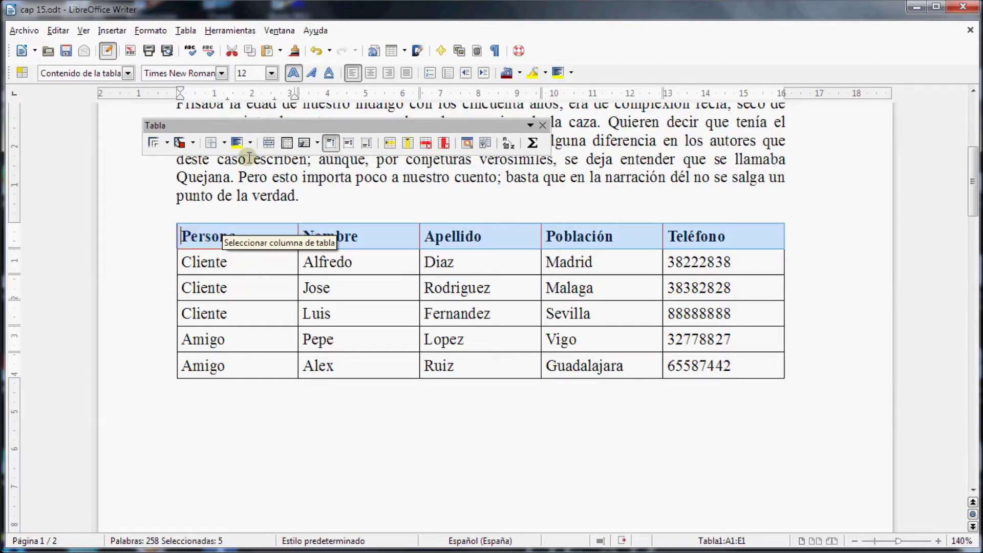
left_click(225, 145)
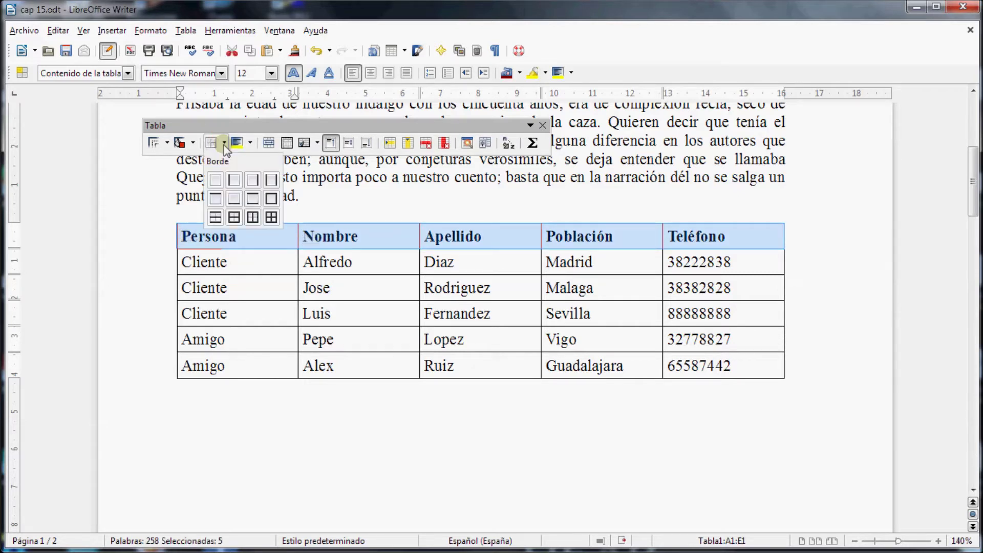
left_click(215, 180)
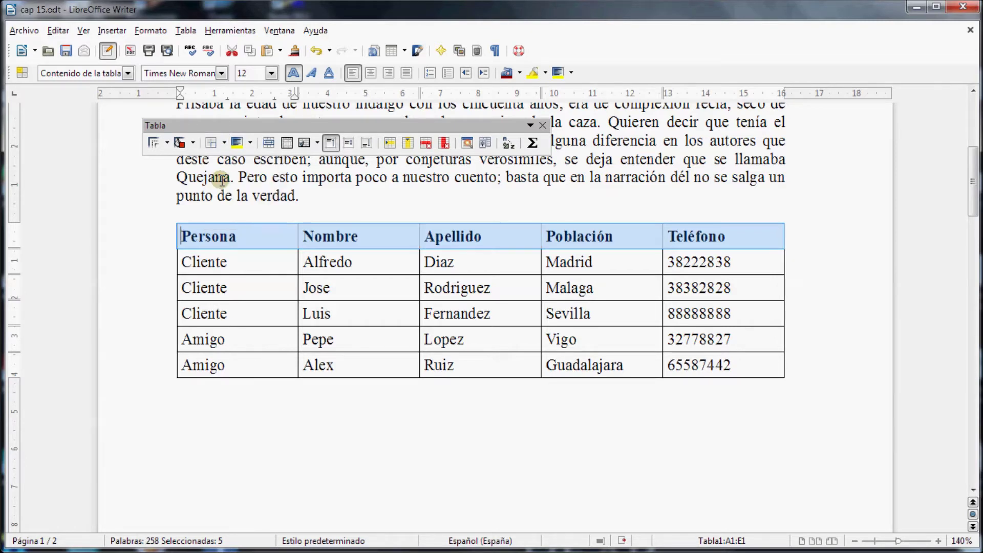
left_click(235, 257)
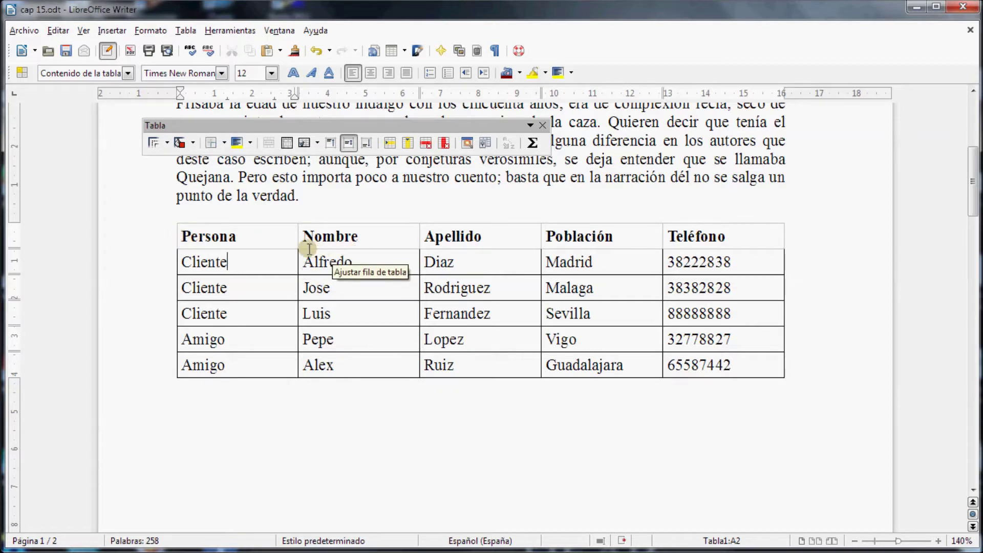
Examine the table's header row in the print preview at 150% zoom and return to the document
left_click(168, 51)
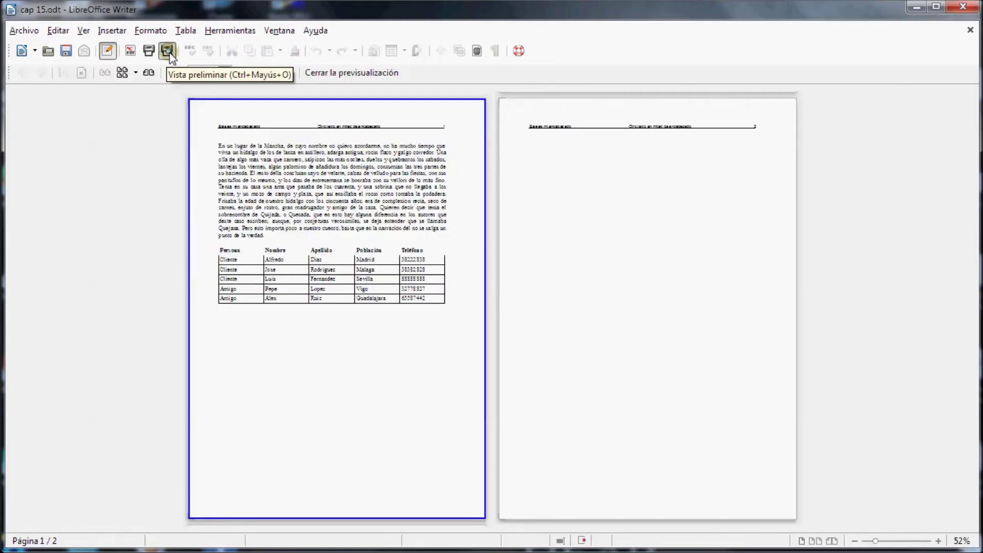
left_click(171, 73)
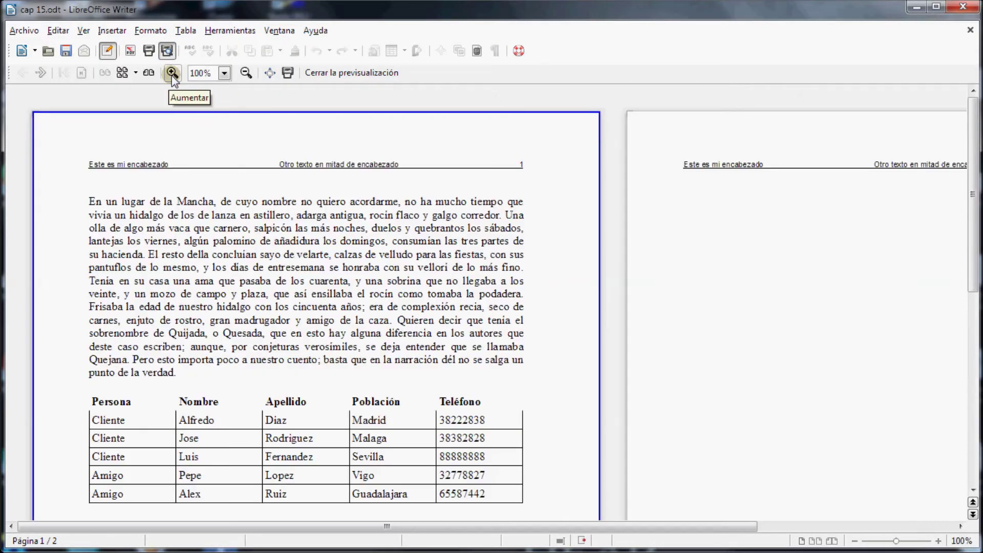
left_click(171, 73)
left_click(171, 72)
scroll(360, 249, "down", 3)
scroll(360, 249, "down", 4)
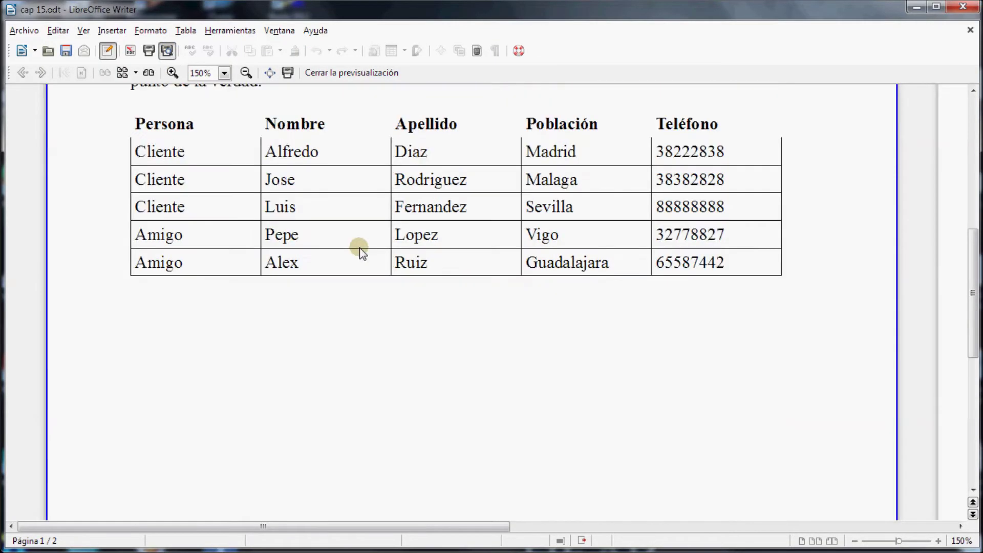
scroll(975, 281, "up", 1)
scroll(976, 281, "up", 1)
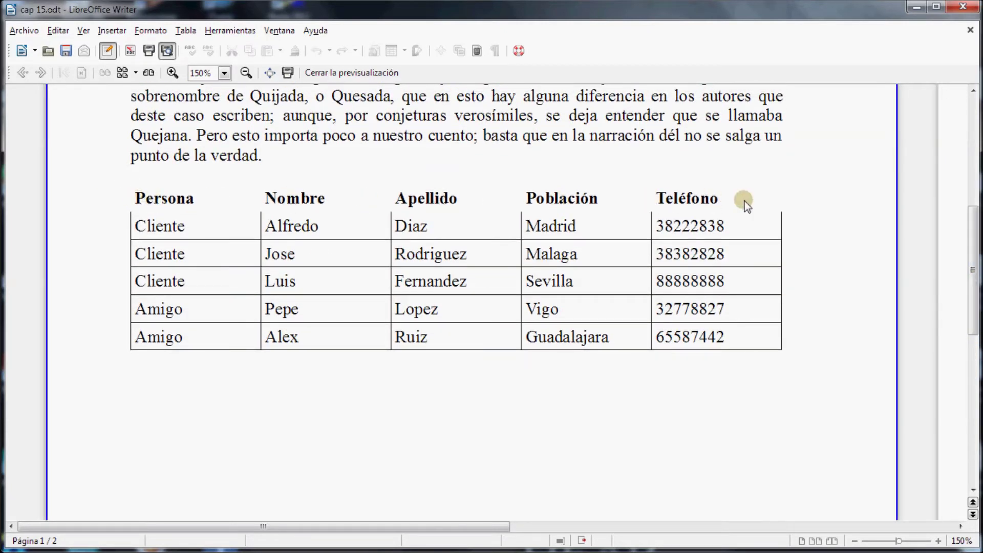
left_click(288, 74)
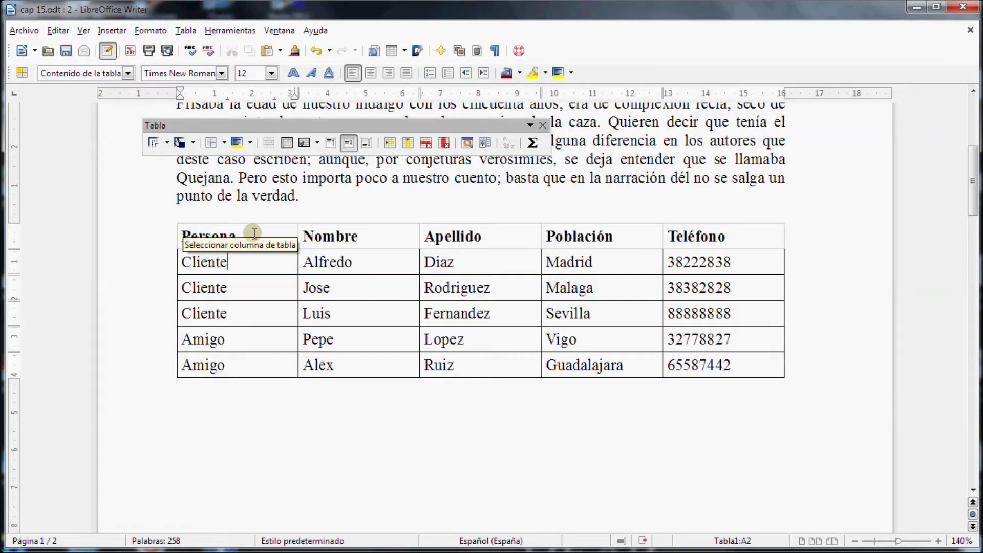
Apply an outer box border around the table's header row
left_click(166, 235)
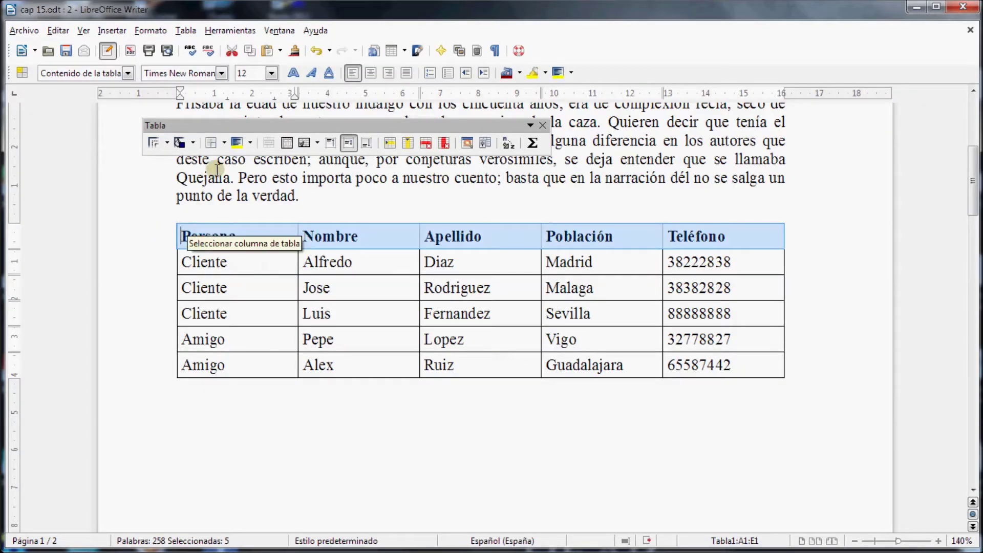
left_click(224, 146)
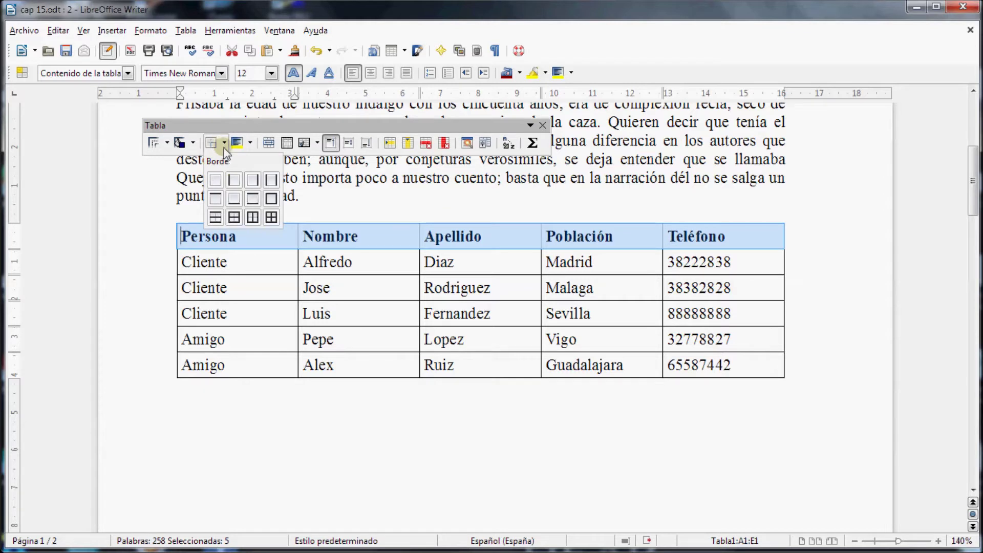
left_click(271, 200)
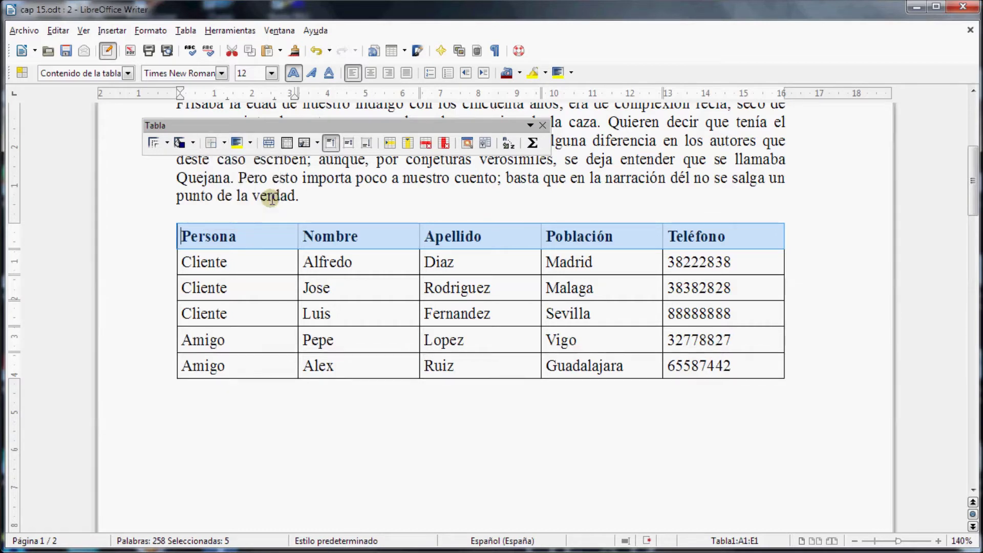
left_click(354, 262)
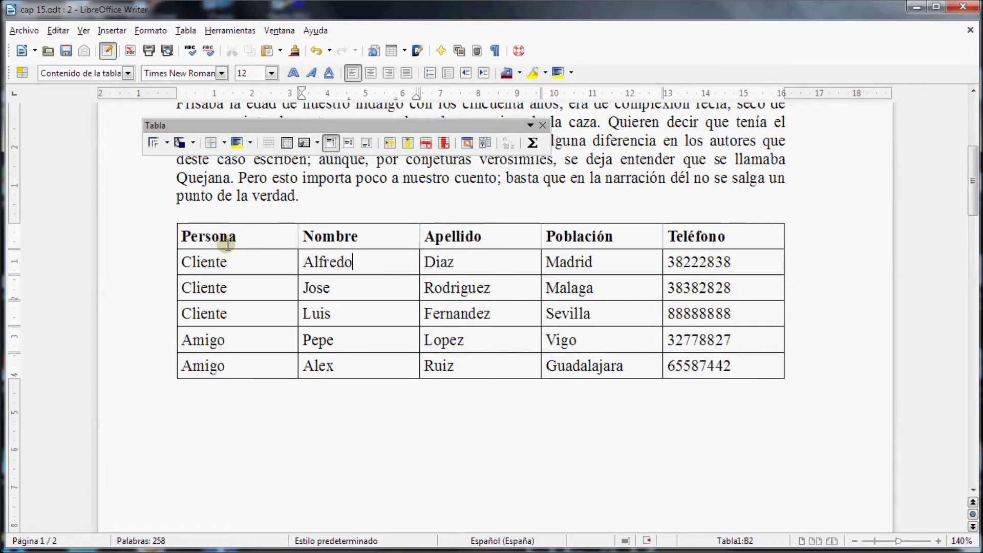
Apply the outer box with inner vertical lines border option to the table's header row
left_click(168, 232)
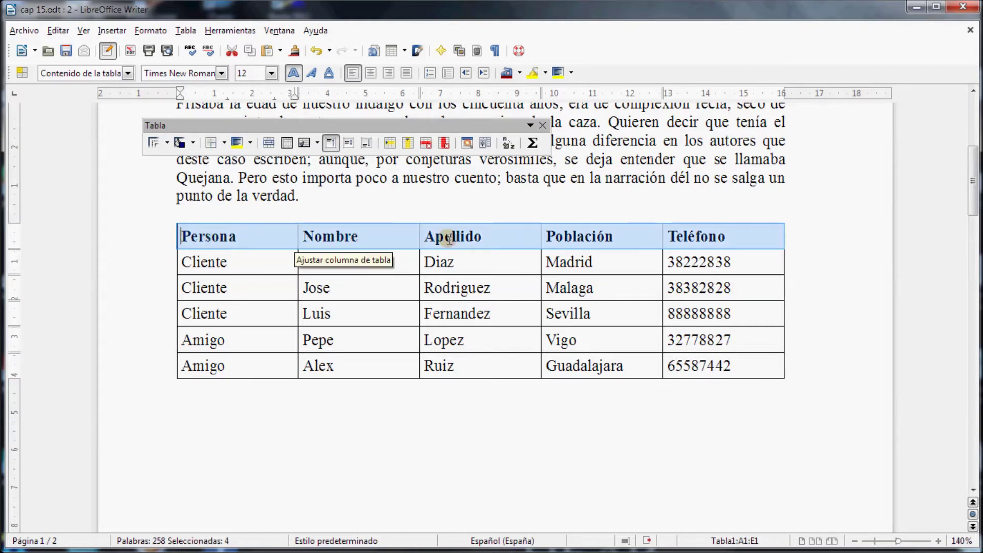
left_click(224, 143)
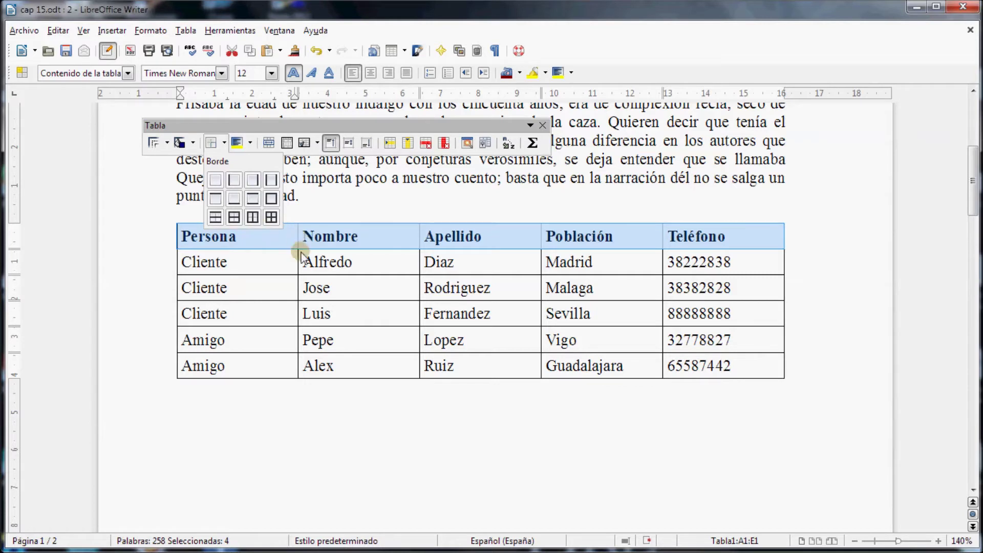
left_click(252, 218)
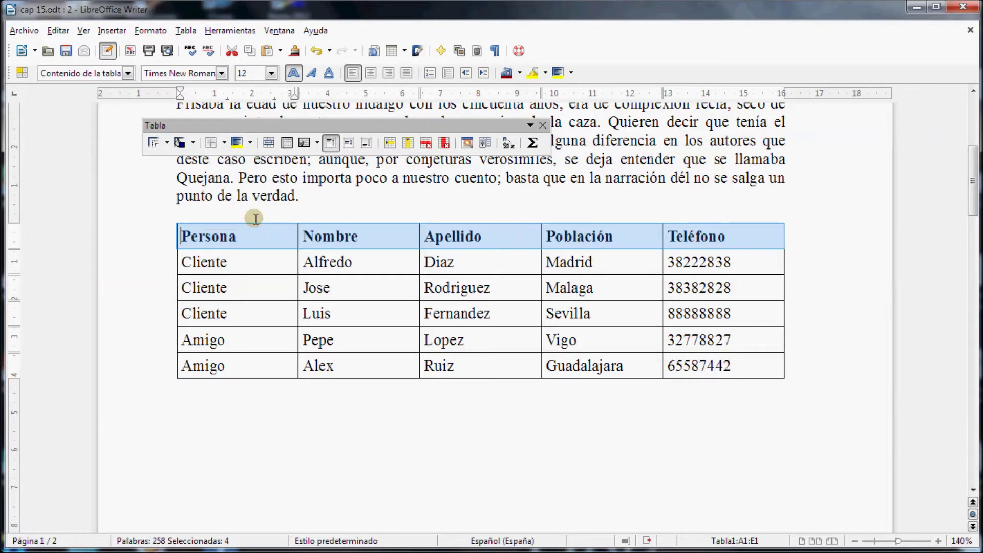
left_click(263, 258)
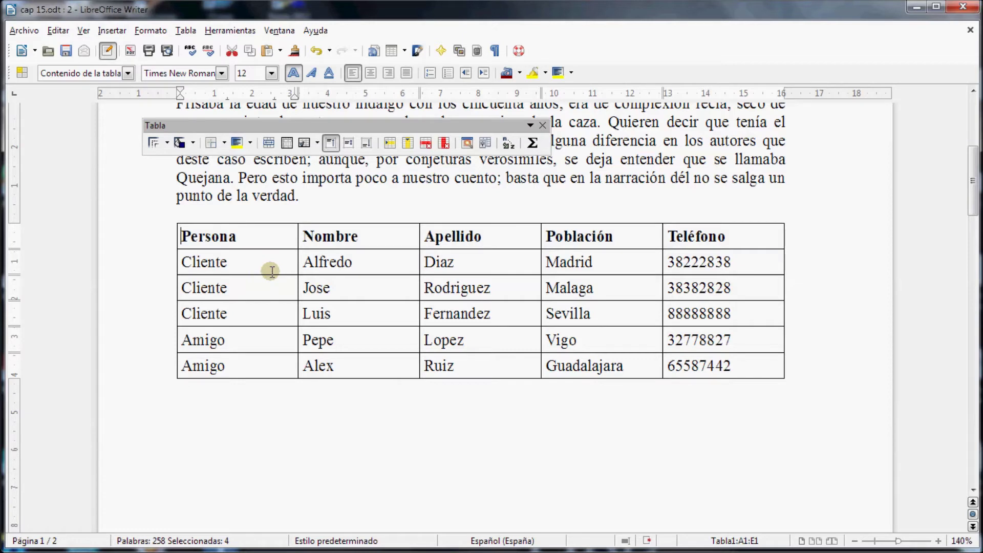
left_click(172, 237)
left_click(217, 143)
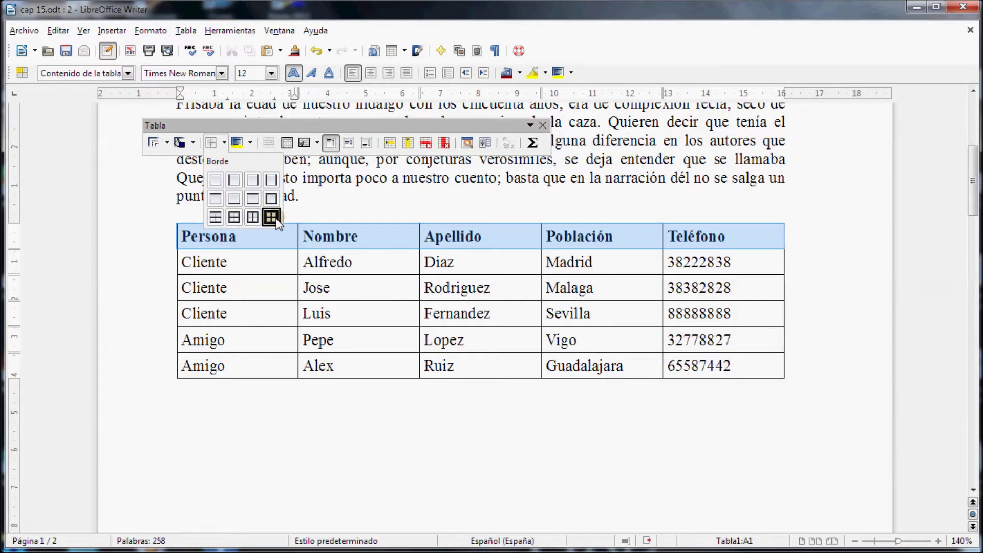
left_click(186, 216)
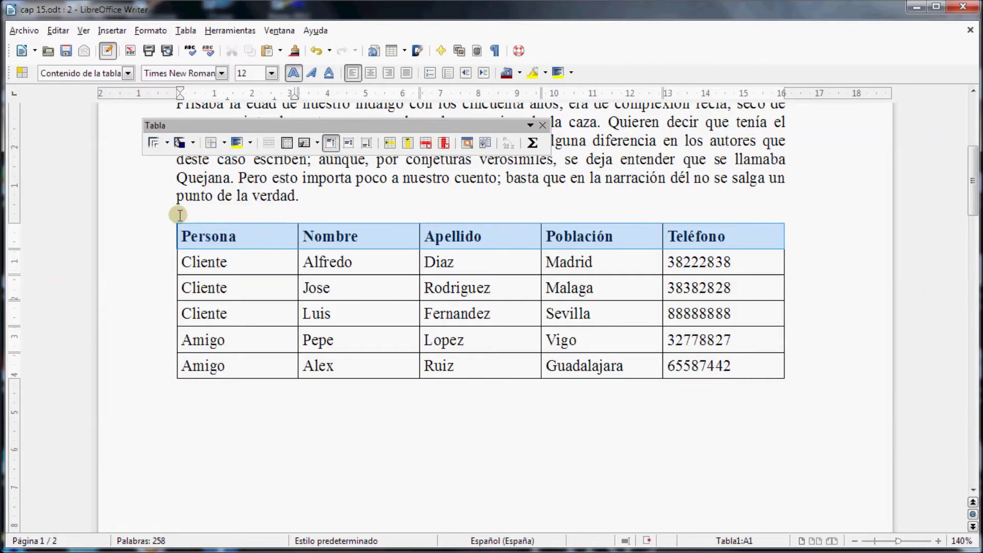
Apply the outer box with inner horizontal lines border option to the whole table
left_click(169, 217)
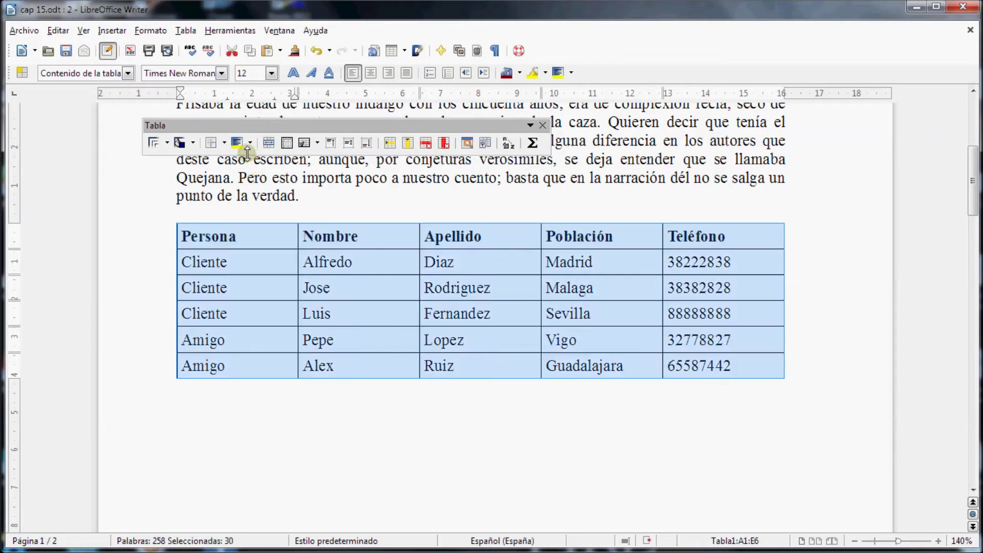
left_click(223, 143)
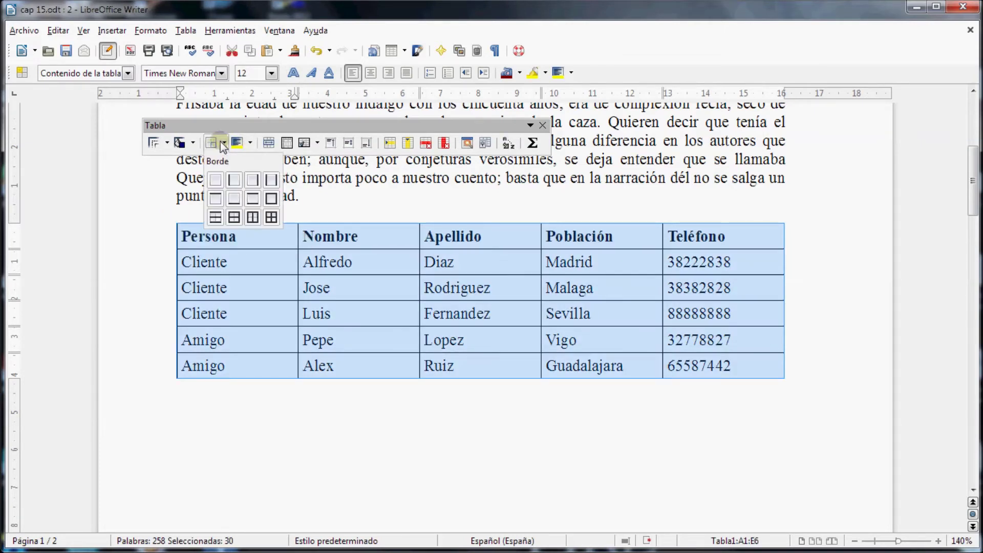
left_click(235, 218)
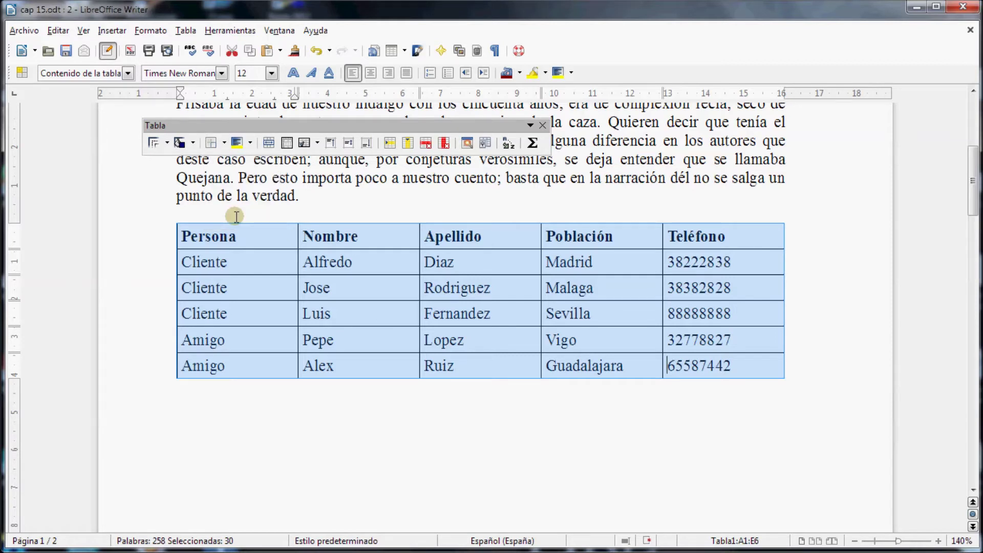
key("Escape")
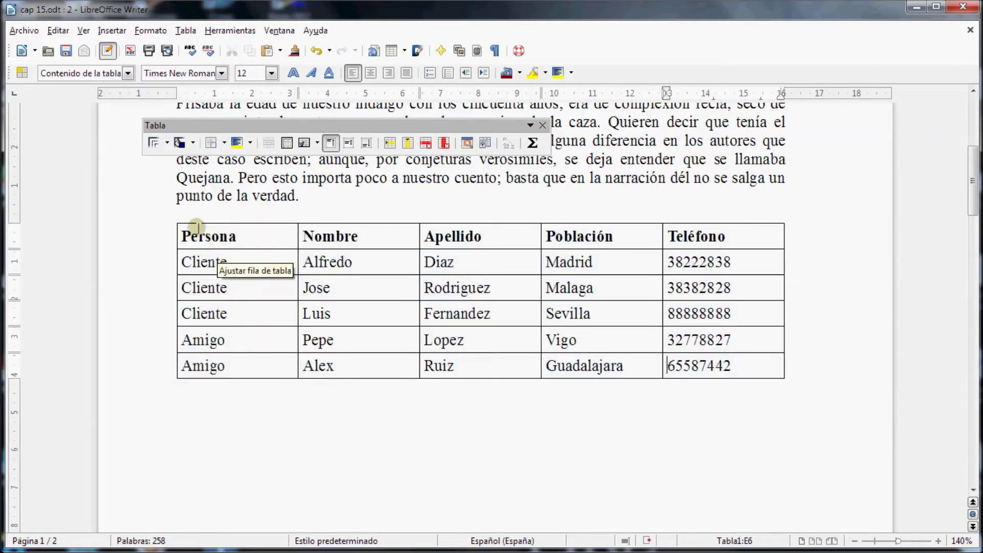
Remove all borders from the whole table
left_click(169, 213)
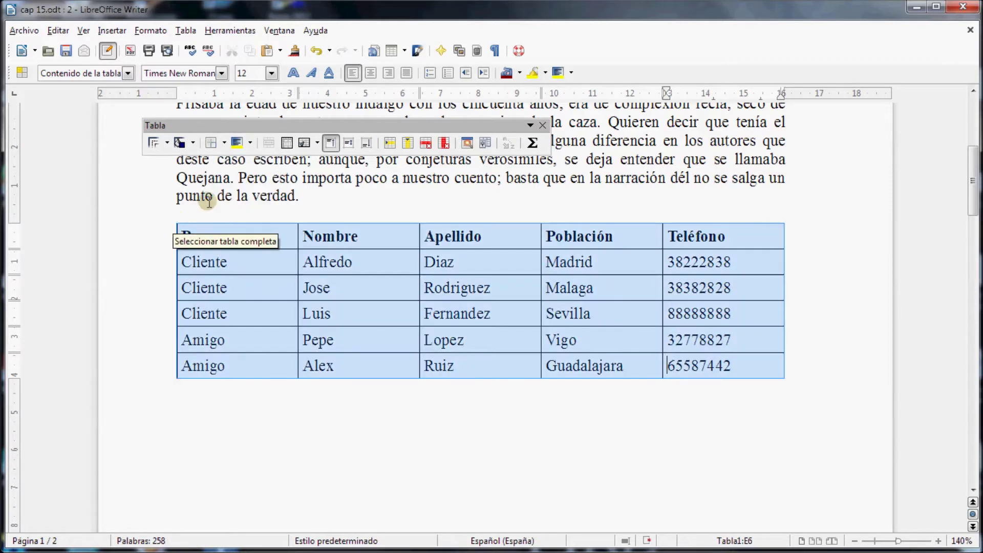
left_click(224, 144)
left_click(217, 180)
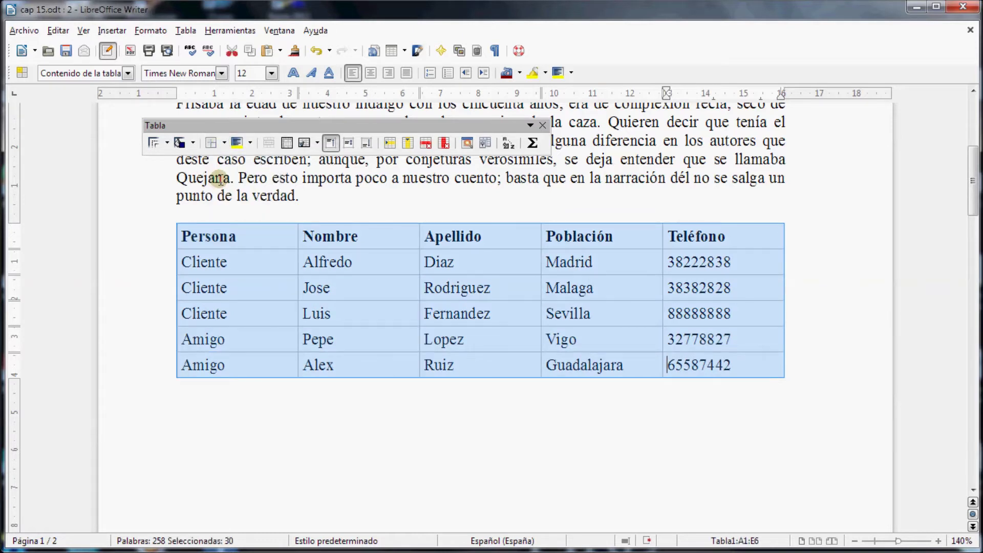
Apply the border arrangement with only horizontal lines, without any vertical ones, to the whole table
left_click(225, 143)
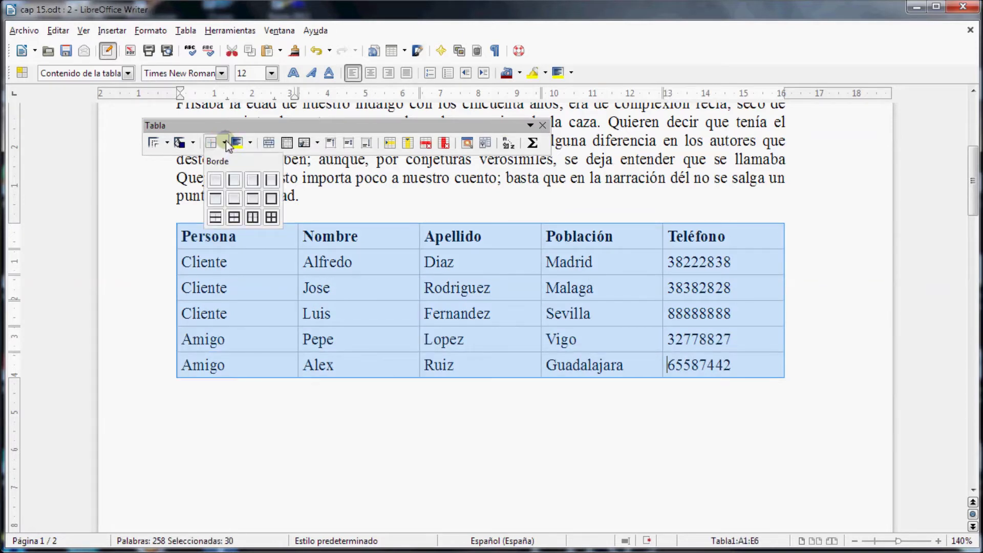
left_click(216, 217)
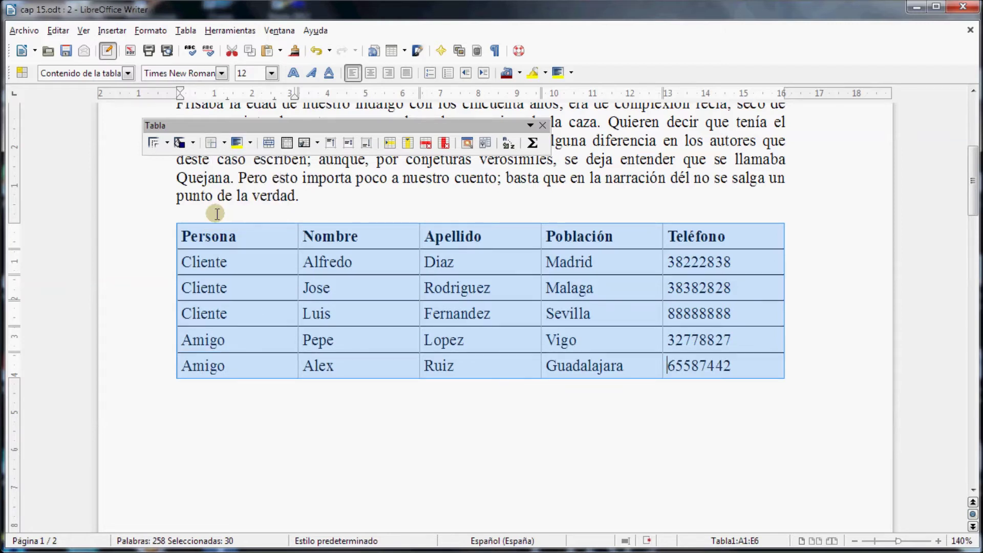
left_click(318, 414)
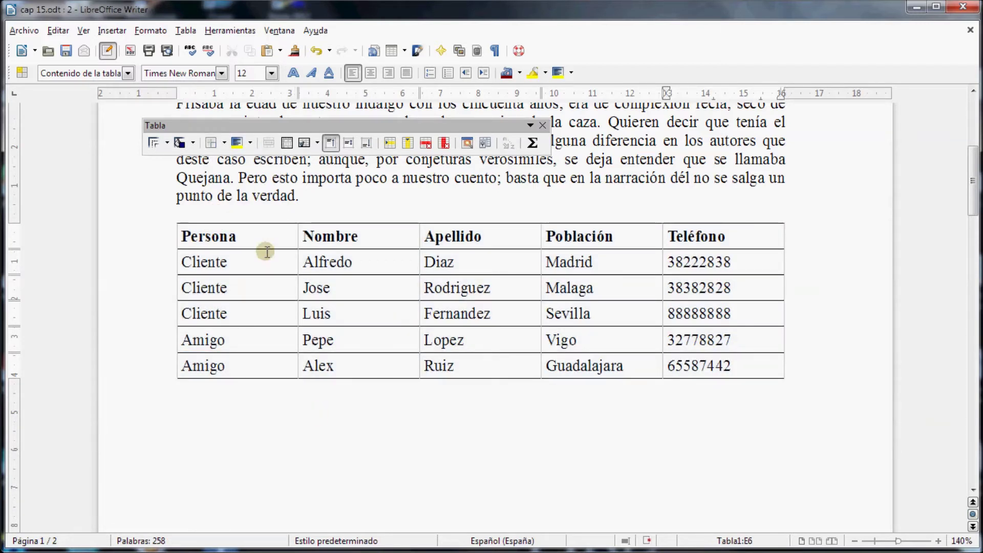
Examine the table's horizontal lines in the print preview at 150% zoom and return to the document
left_click(167, 50)
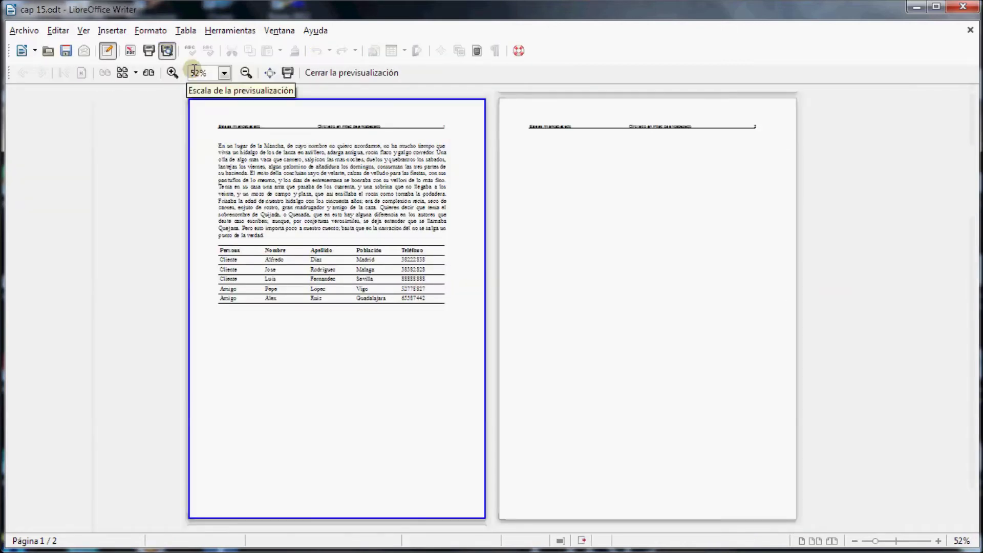
left_click(174, 76)
left_click(174, 76)
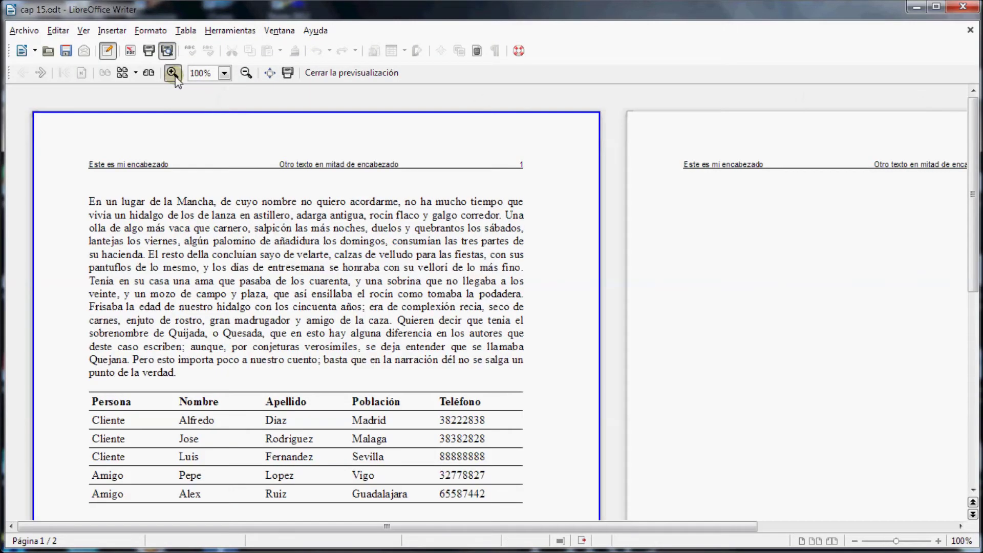
left_click(174, 75)
left_click_drag(973, 169, 975, 273)
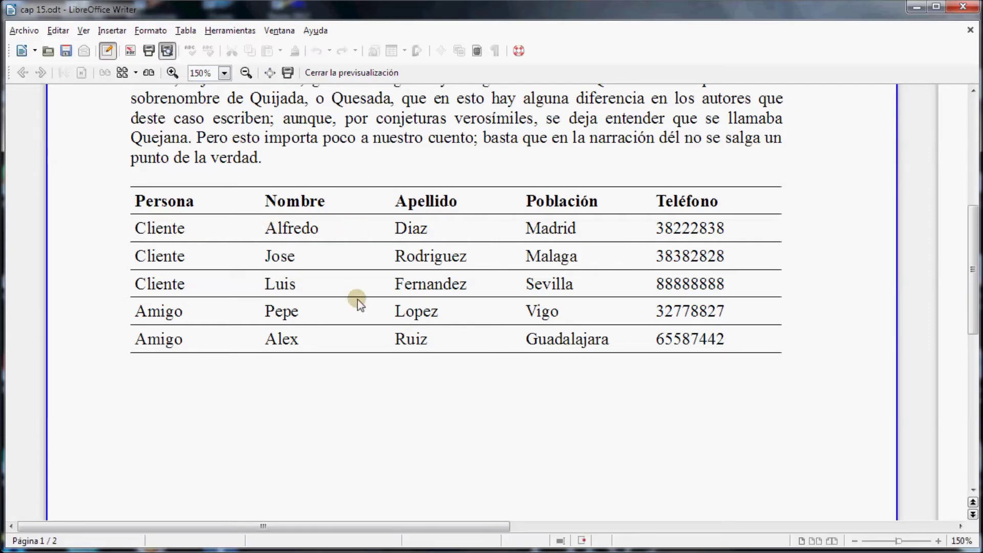
left_click(362, 72)
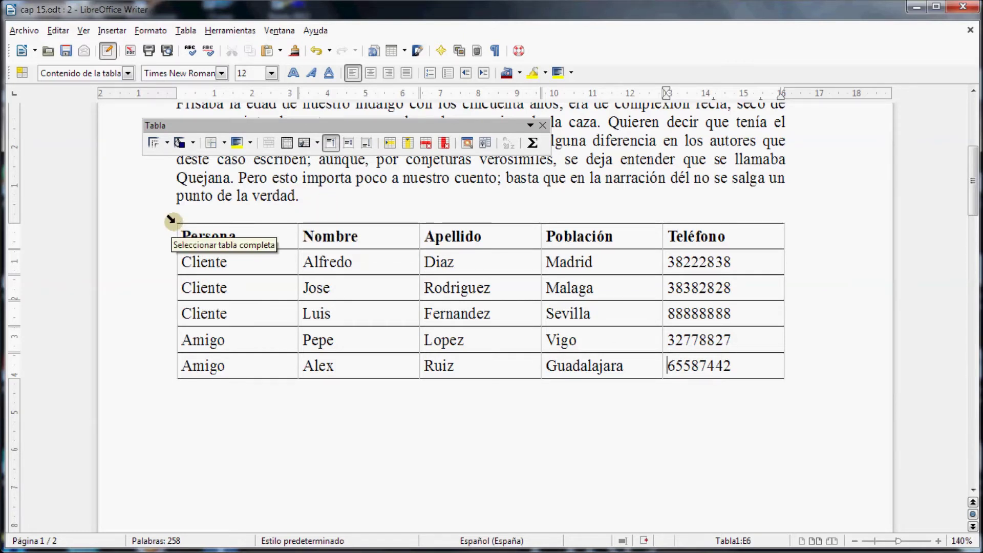
Open the border settings in the table properties for the whole table
left_click(172, 220)
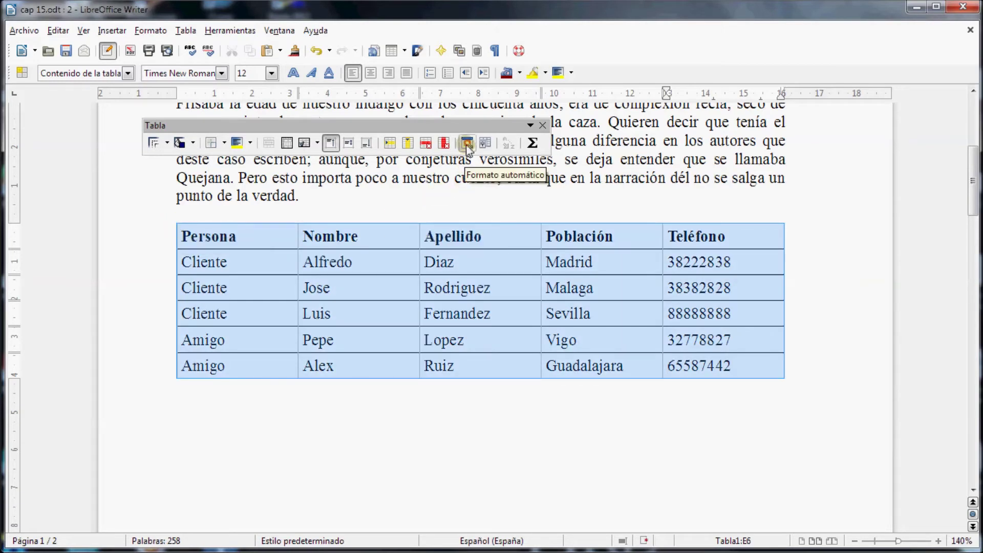
left_click(485, 144)
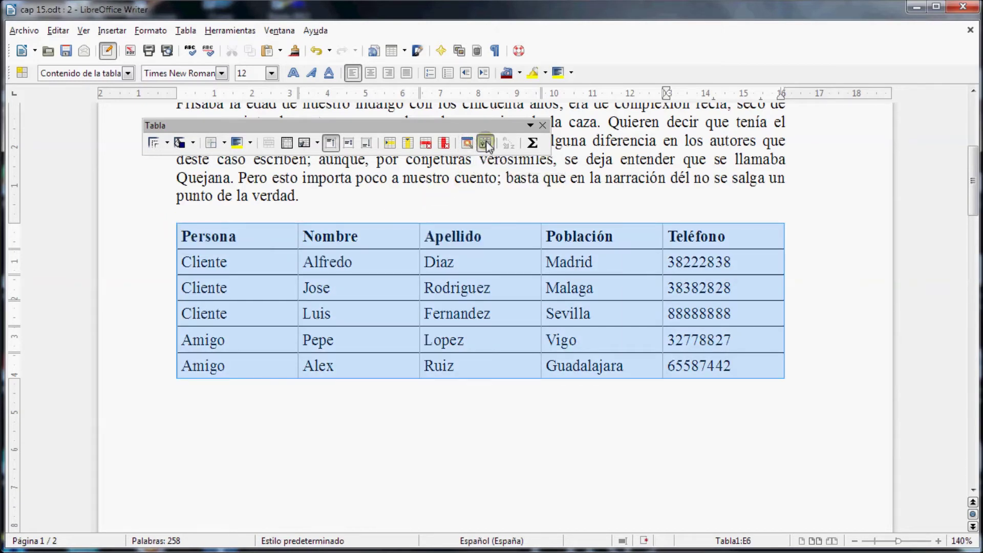
left_click_drag(486, 142, 444, 117)
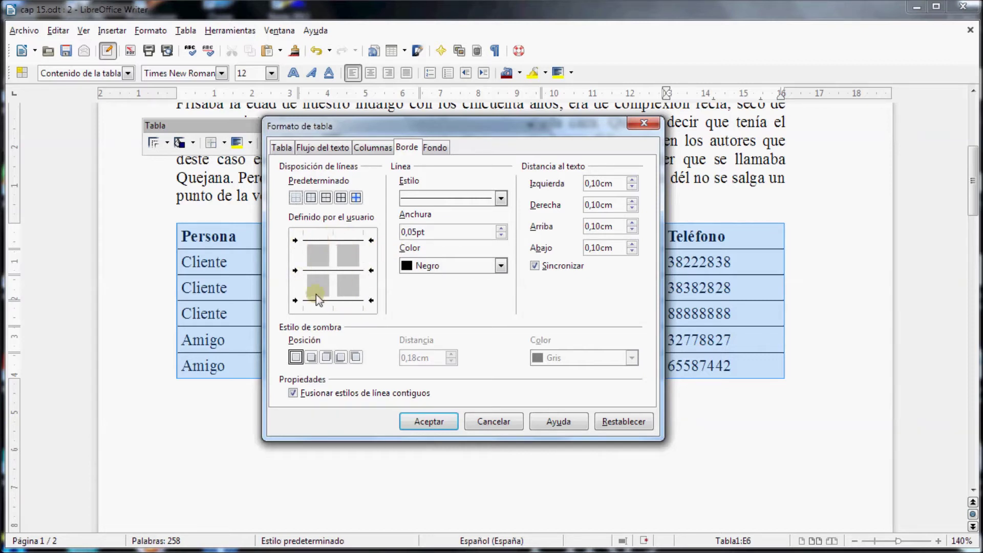
Toggle individual lines in the user-defined border layout, removing the bottom line and adding the right and left outer lines
left_click(316, 239)
left_click(321, 271)
left_click(323, 271)
left_click(318, 271)
left_click(318, 272)
left_click(334, 255)
left_click(334, 254)
left_click(315, 301)
left_click(360, 302)
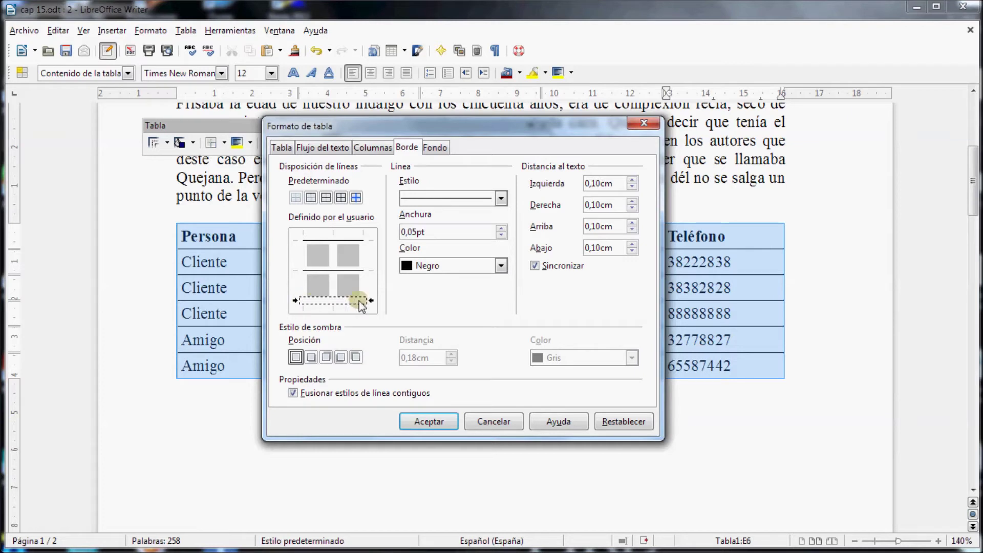
left_click(367, 254)
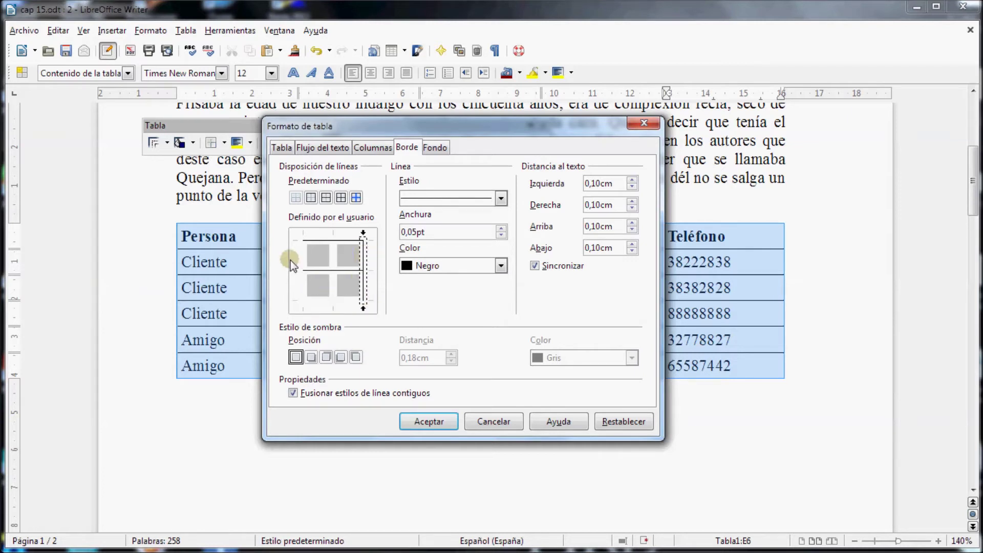
left_click(305, 256)
Restore the bottom line in the user-defined border layout and remove the right and left outer lines
left_click(500, 200)
left_click(500, 198)
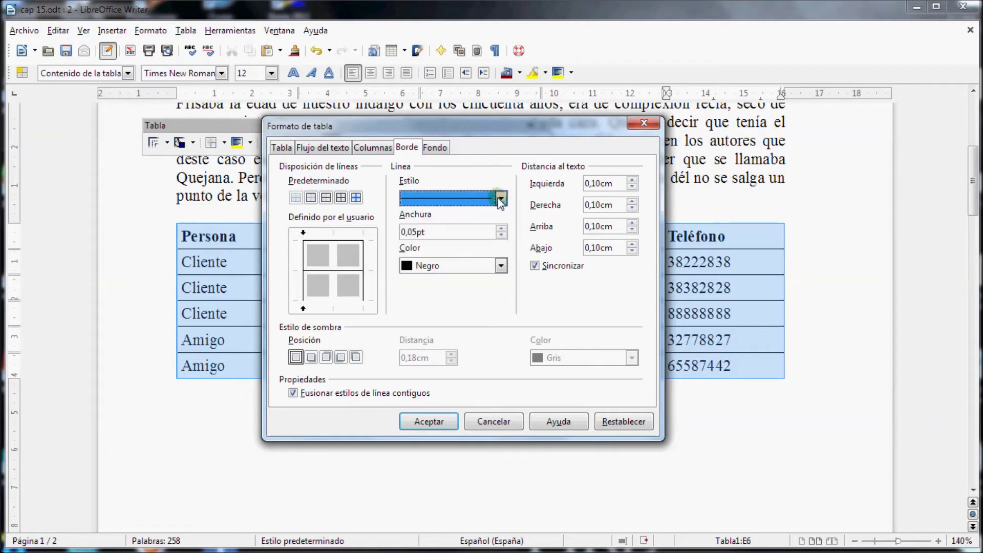
left_click(348, 241)
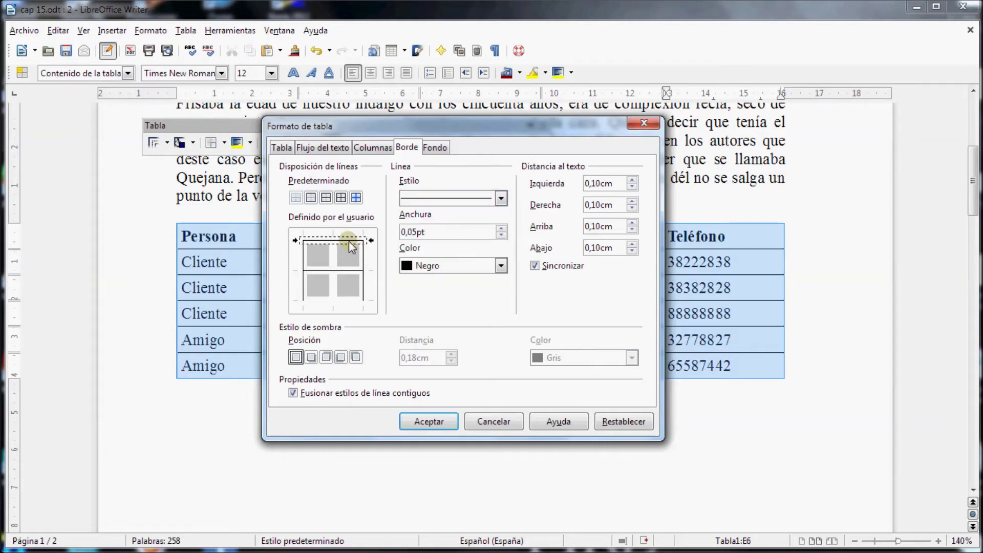
left_click(350, 300)
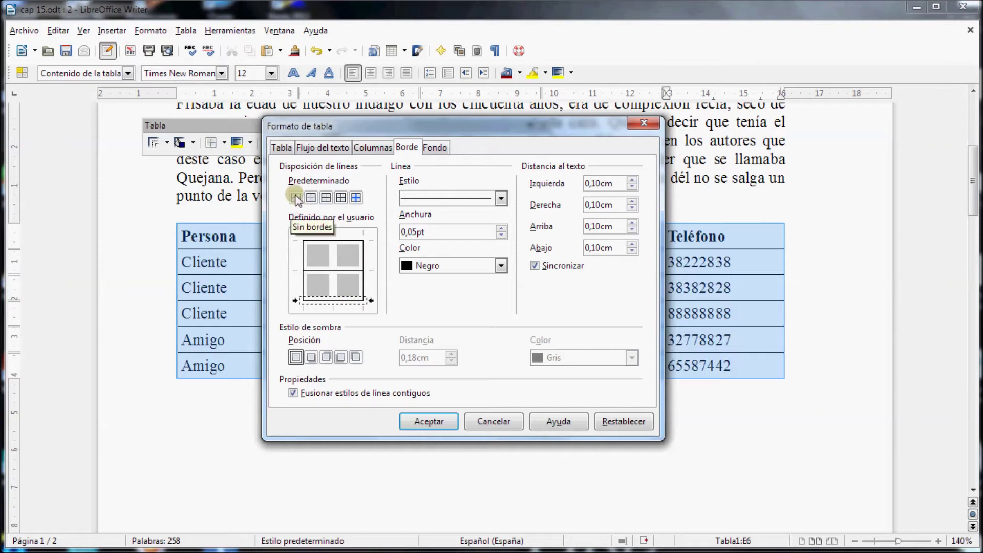
left_click(364, 260)
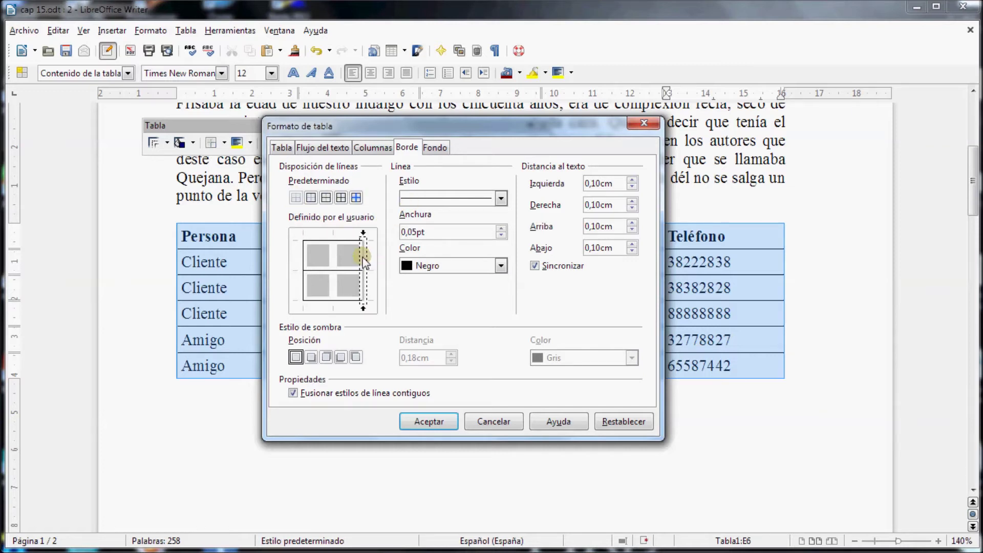
left_click(303, 252)
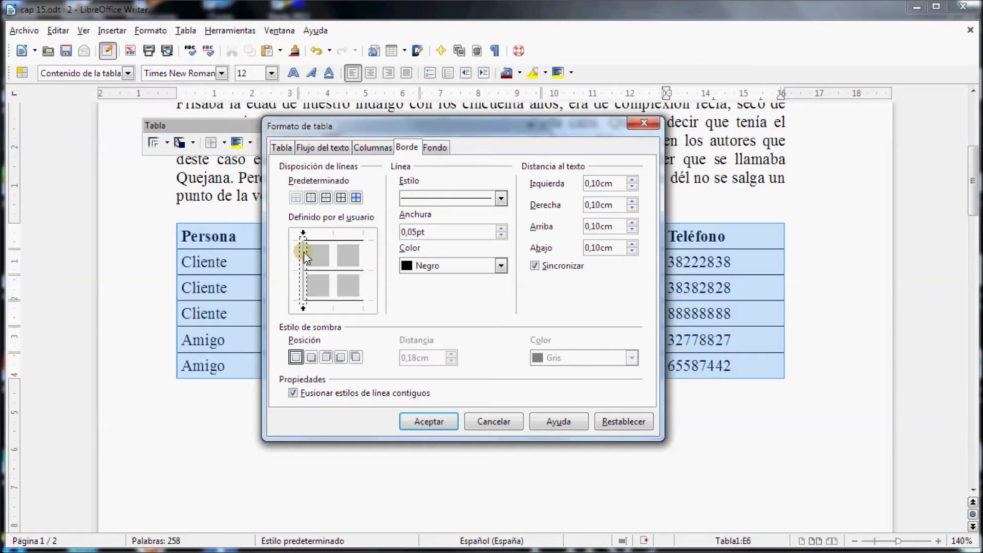
Set the table's top border to a solid line with a width of 2,05pt
left_click(340, 240)
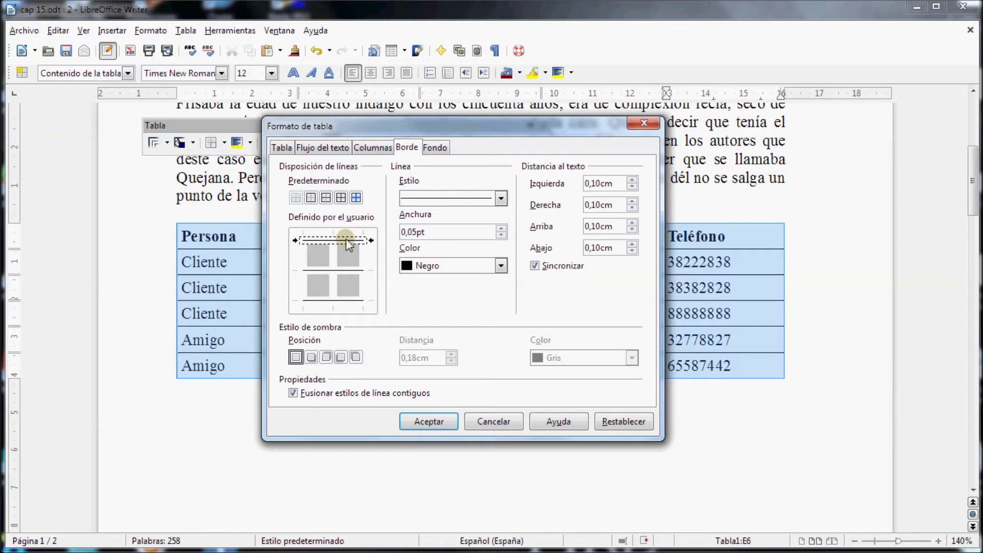
left_click(498, 202)
mouse_move(507, 260)
left_mouse_down()
mouse_move(509, 269)
mouse_move(508, 242)
left_mouse_up()
left_click(481, 225)
left_click(500, 229)
left_click(501, 229)
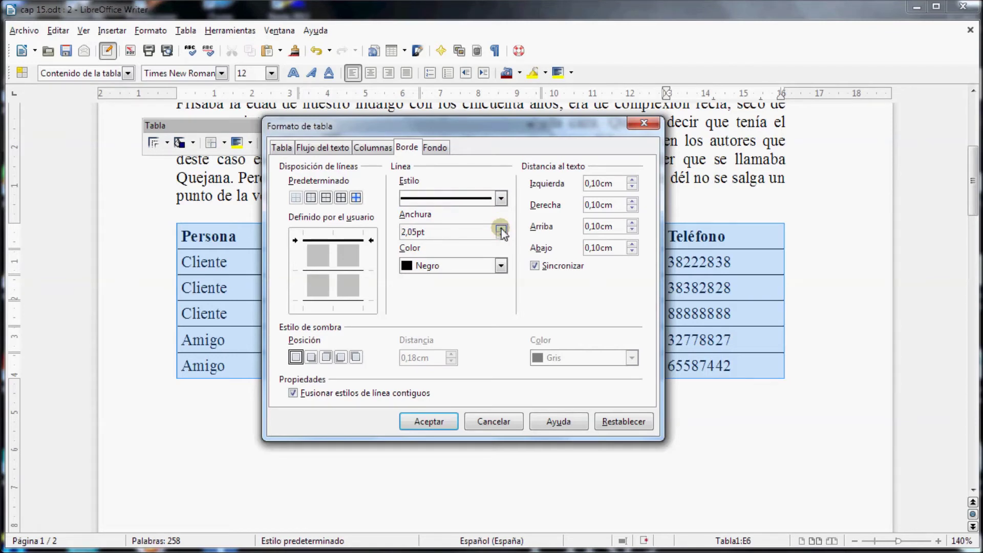
Give the table's bottom border the same 2,05pt black line, leave the right side without a line, and apply the border settings
left_click(362, 299)
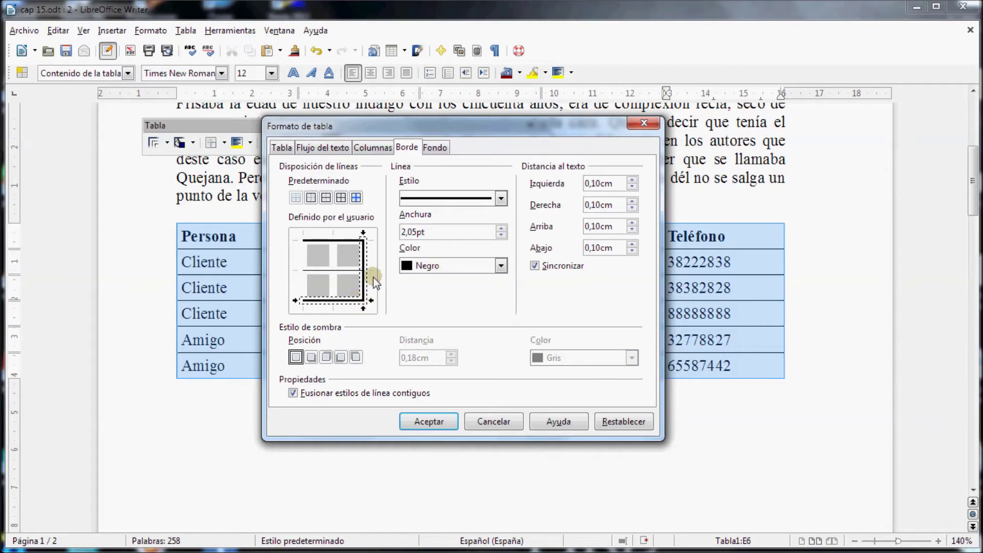
left_click(365, 259)
left_click(365, 260)
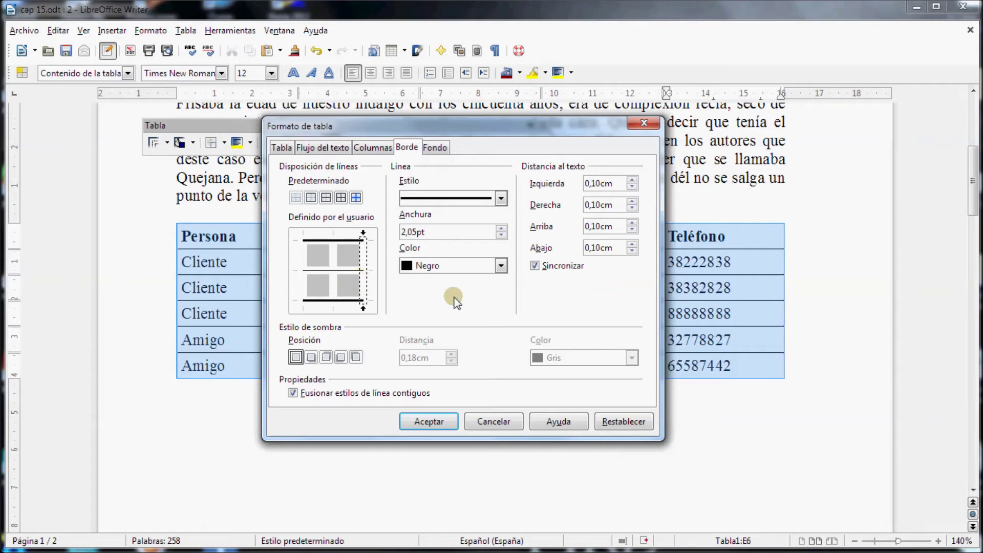
left_click(500, 266)
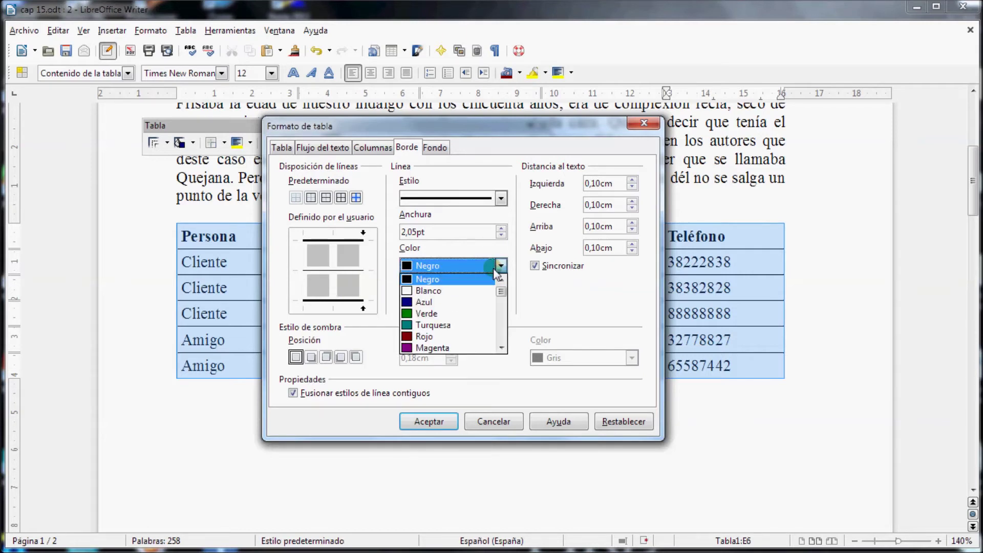
left_click(497, 267)
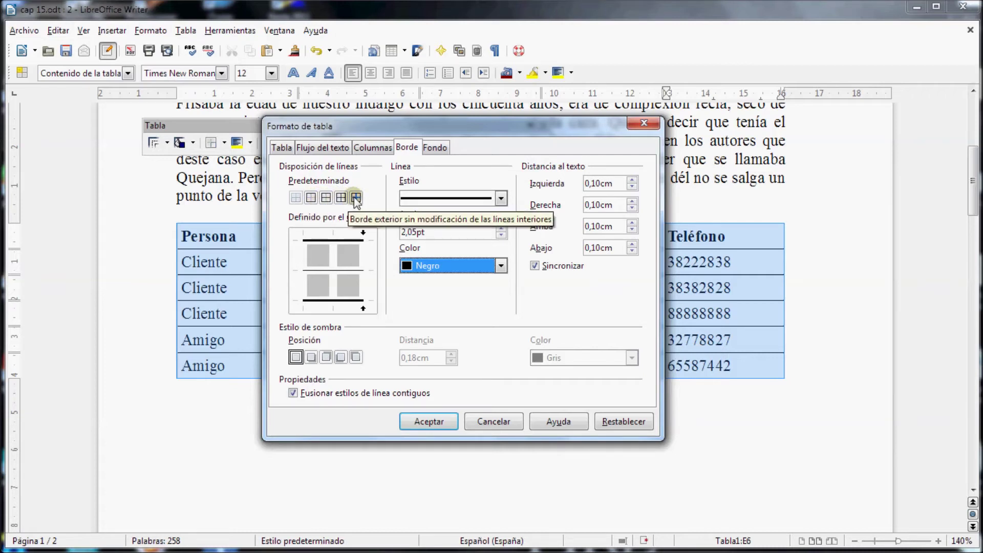
left_click(326, 198)
left_click(433, 417)
left_click(365, 437)
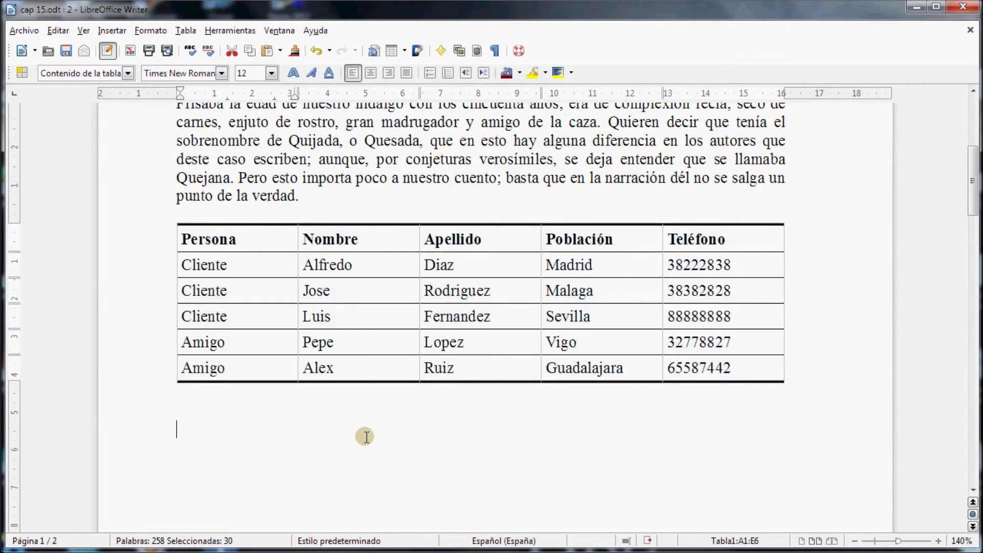
Examine the table's borders enlarged in the print preview and return to the document
left_click(168, 50)
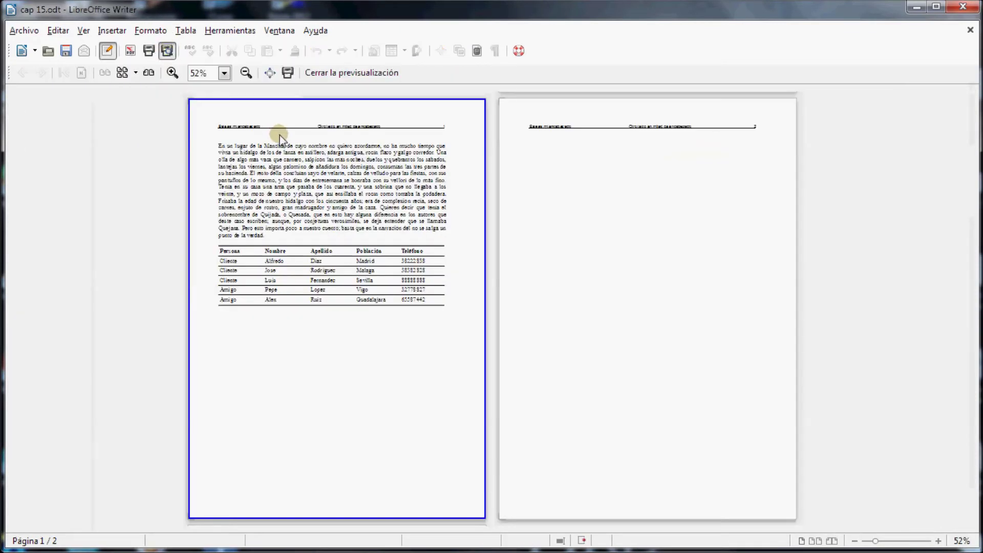
left_click(172, 73)
left_click(171, 73)
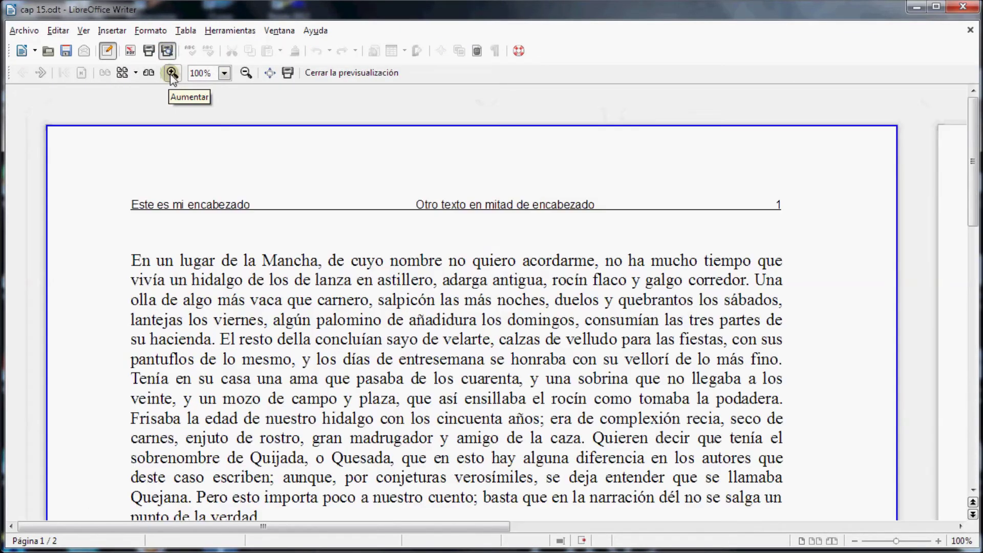
scroll(505, 257, "down", 3)
left_click_drag(974, 252, 976, 276)
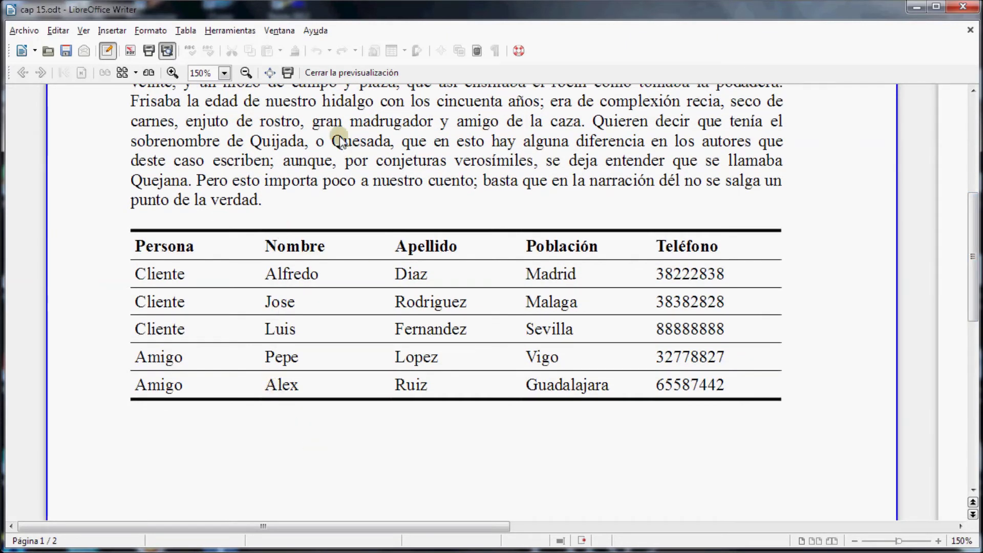
left_click(364, 76)
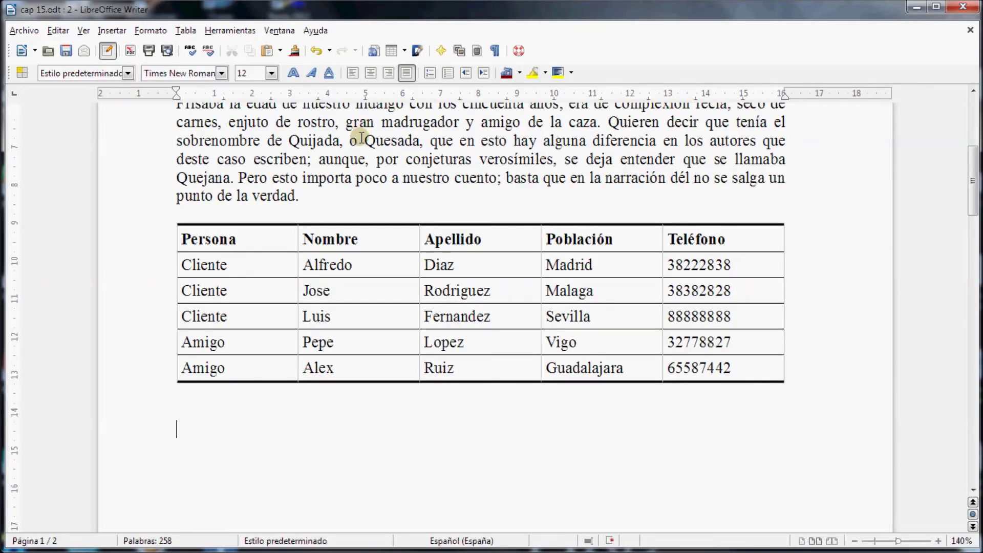
Remove all borders from the whole table
left_click(382, 239)
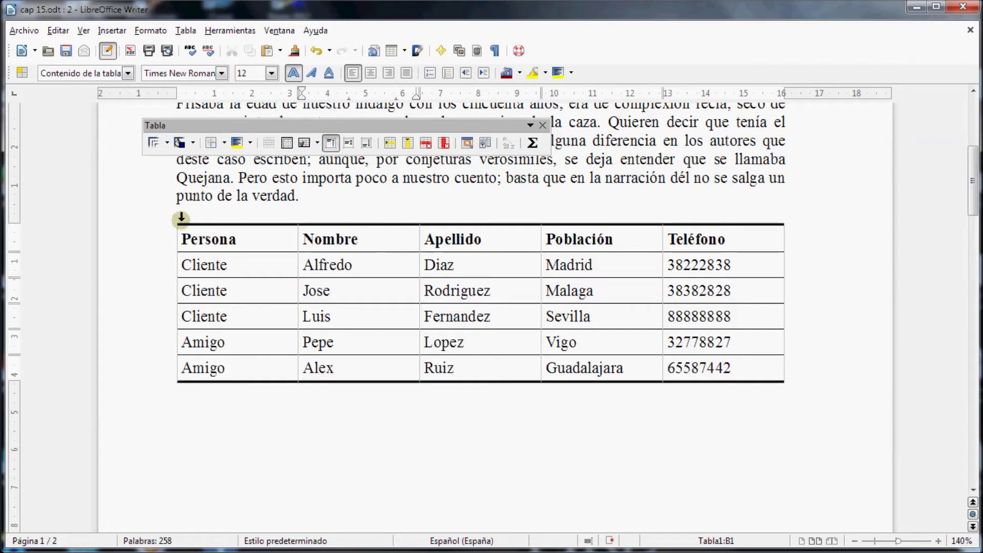
left_click(172, 223)
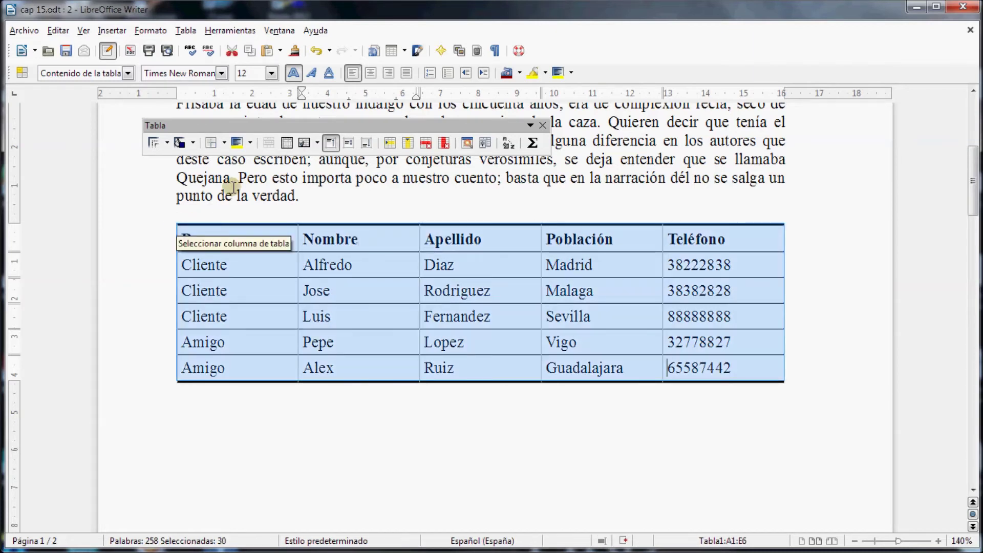
left_click(224, 143)
left_click(216, 180)
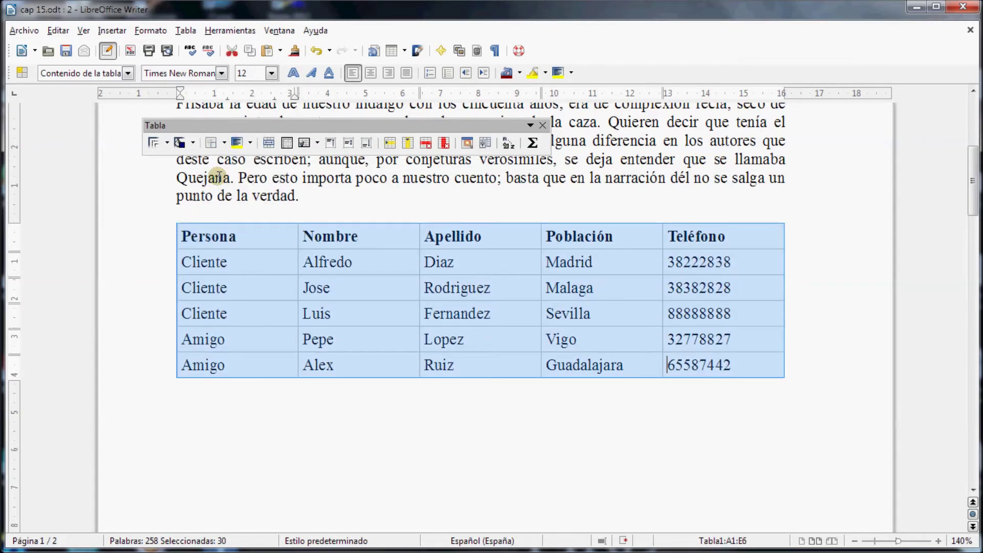
left_click(247, 238)
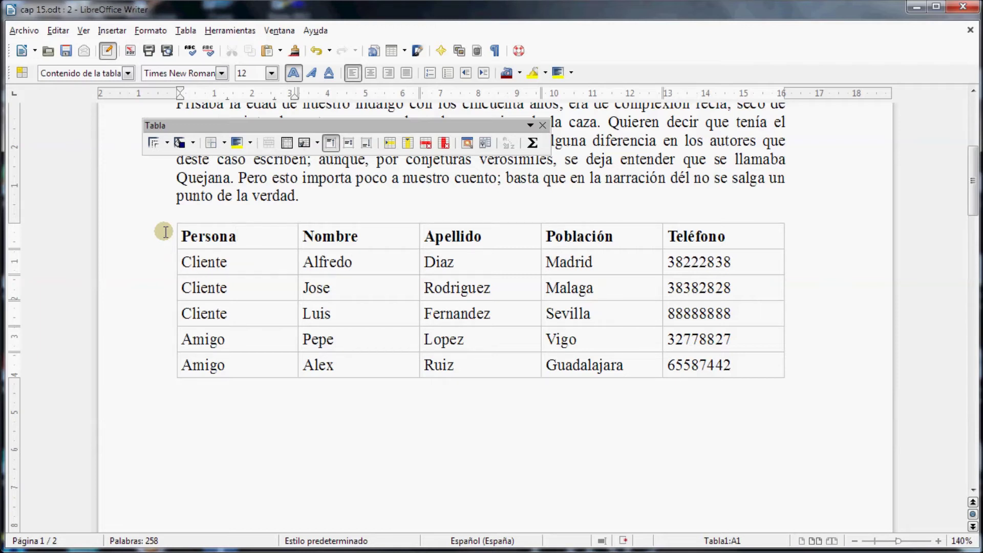
Fill the table's header row with the dark blue background colour Gráfico 1
left_click(165, 235)
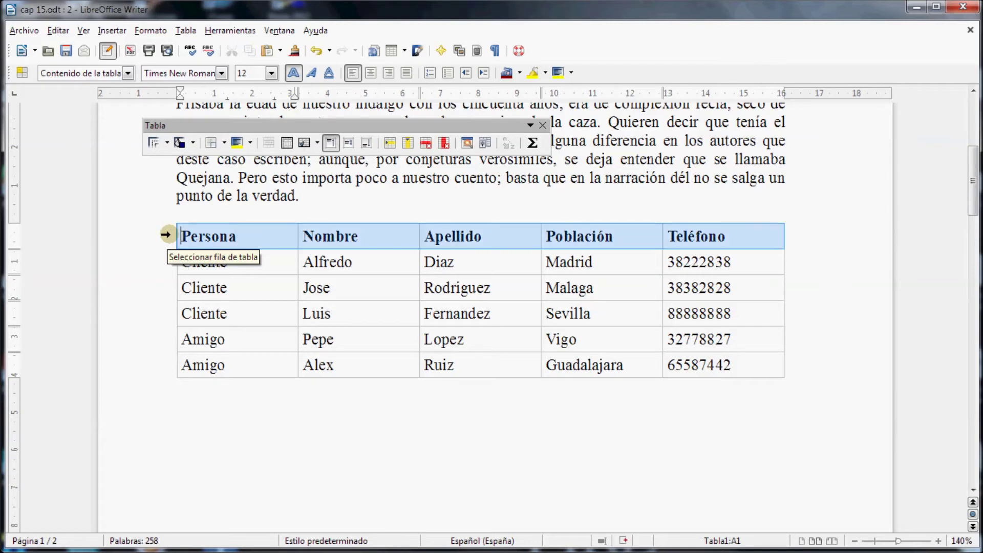
left_click(251, 142)
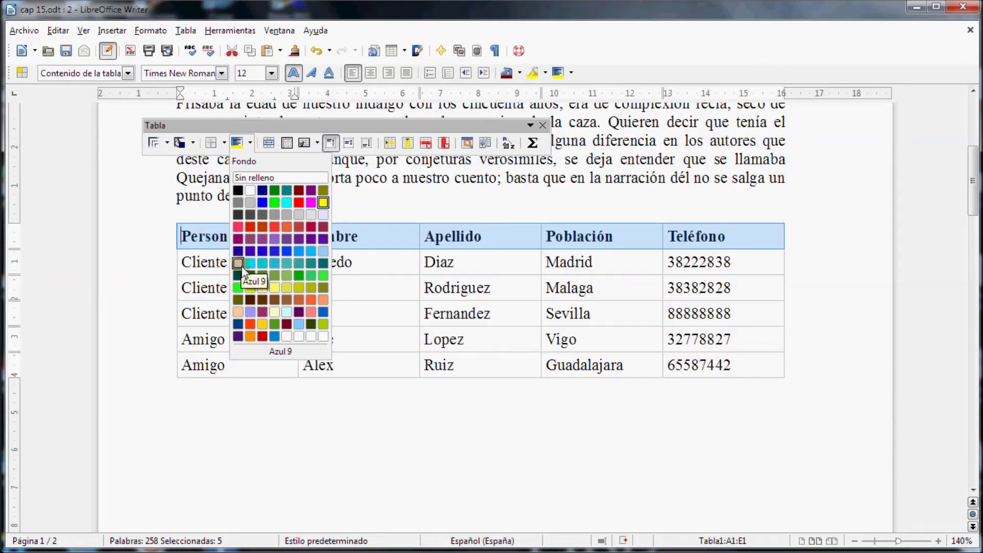
left_click(239, 323)
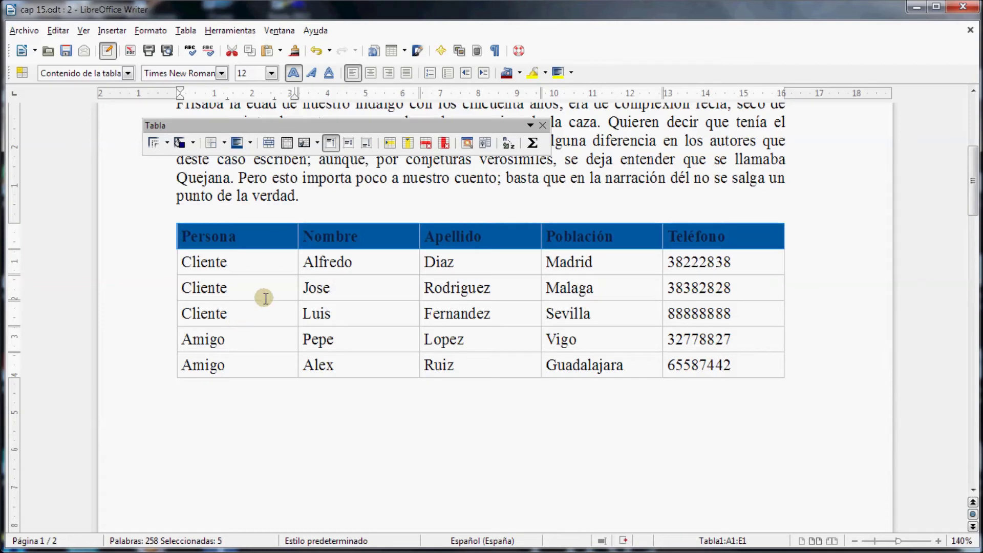
left_click(259, 256)
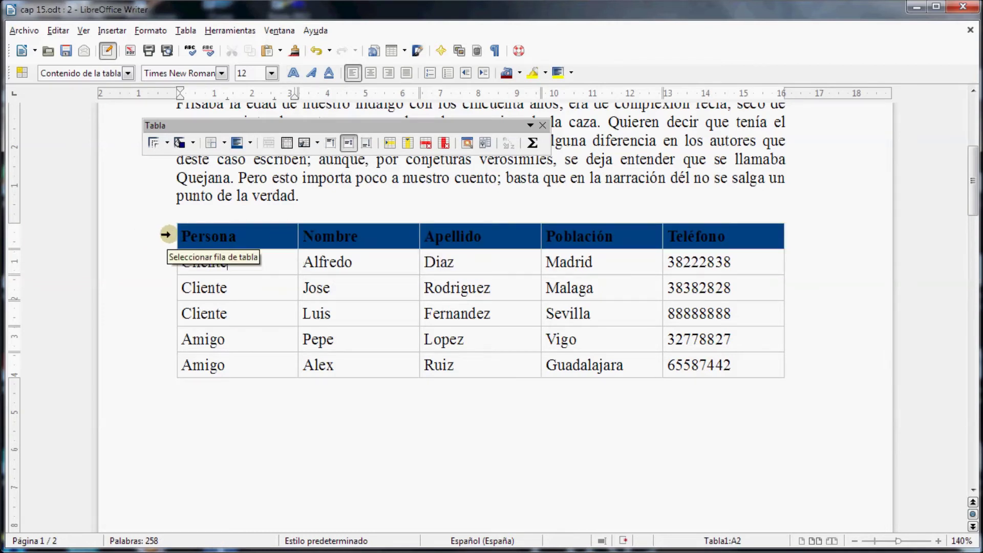
Change the font colour of the table's header row to white
left_click(165, 235)
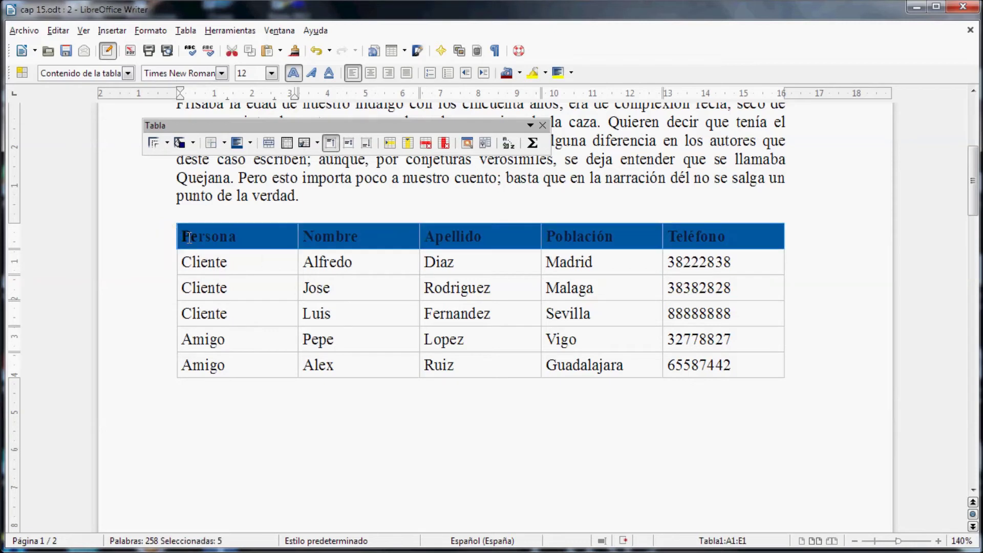
left_click(520, 72)
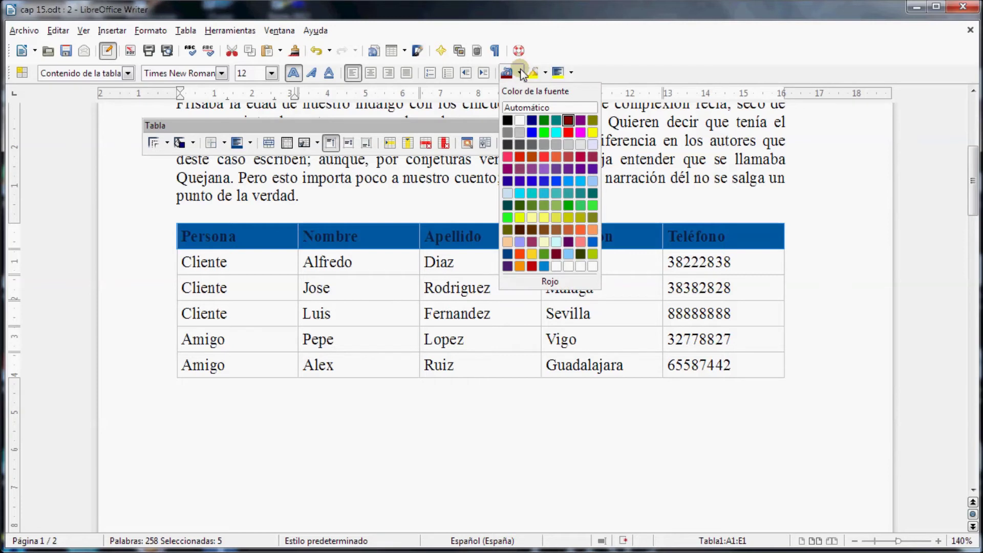
left_click(515, 126)
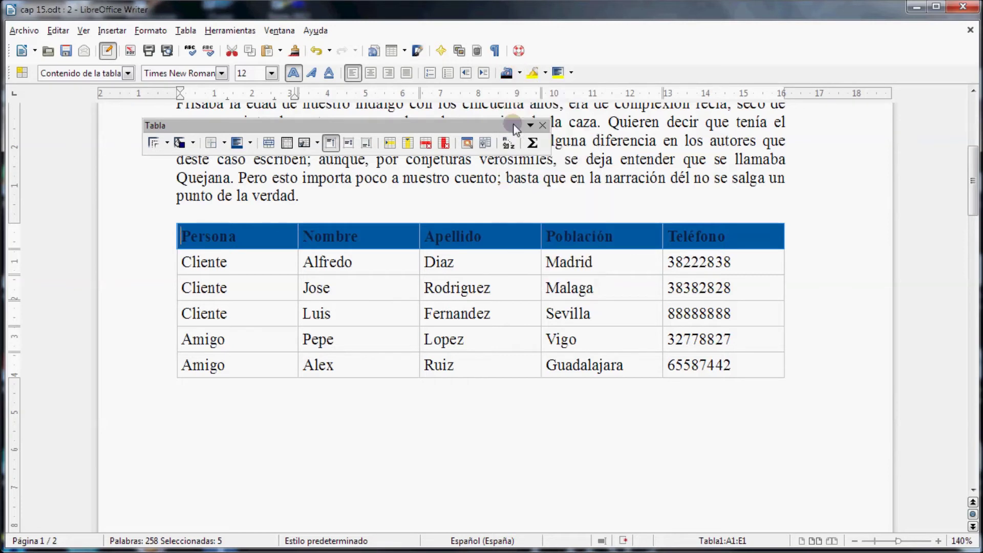
left_click(520, 73)
left_click(594, 106)
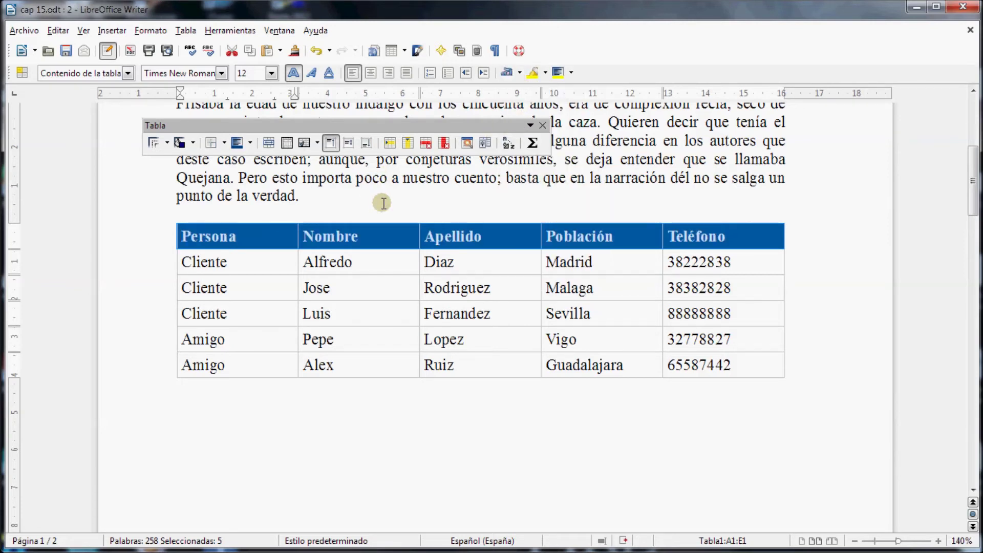
key("Escape")
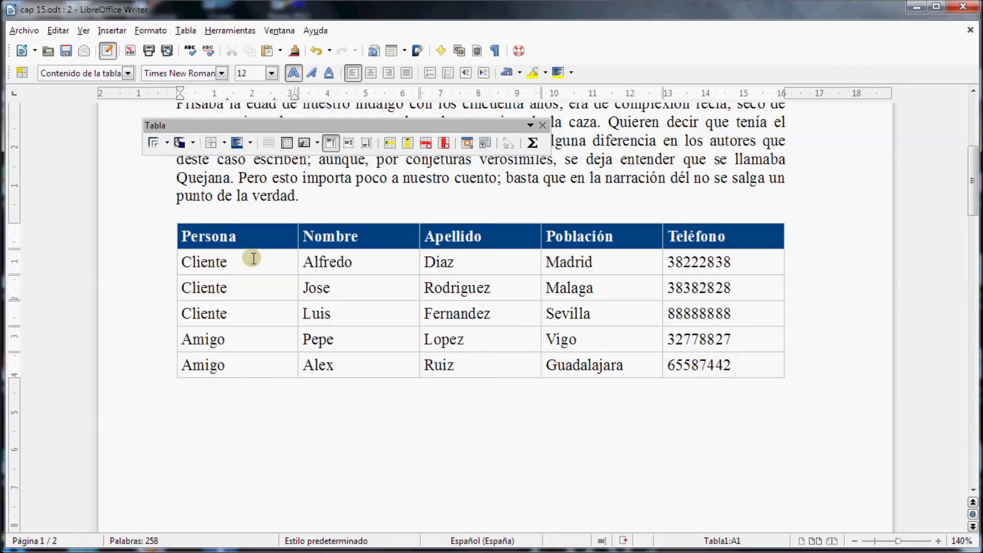
Give the third and fifth rows of the table the same light grey background
left_click(171, 287)
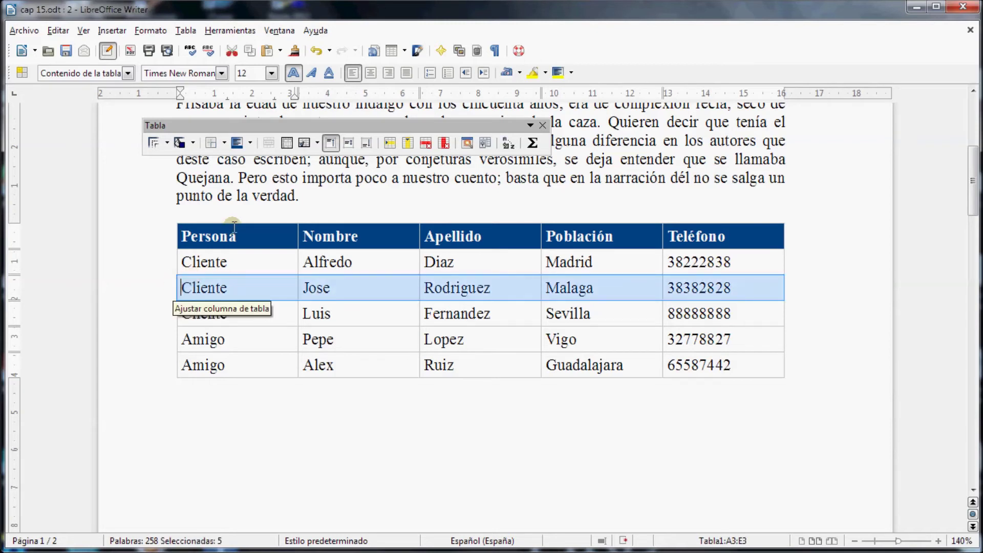
left_click(251, 144)
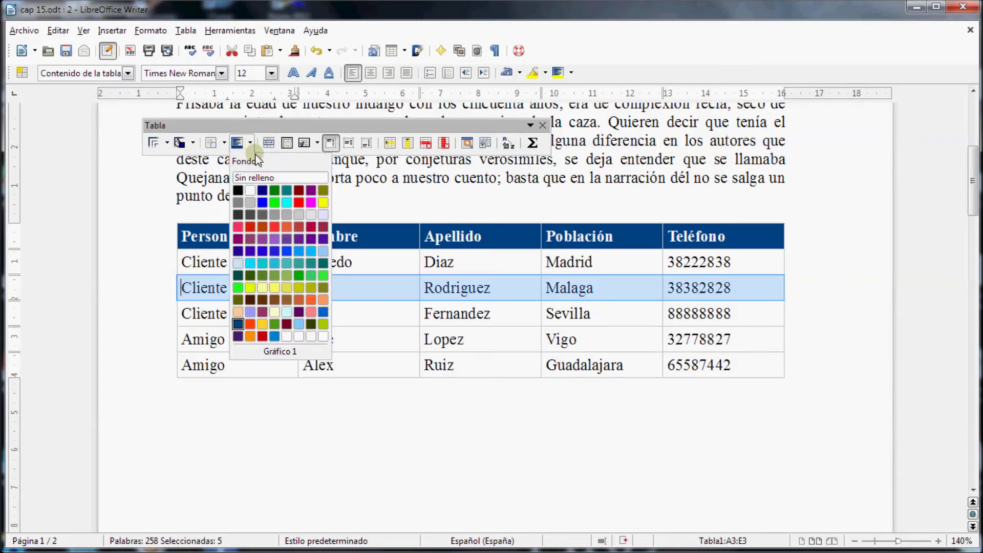
left_click(317, 215)
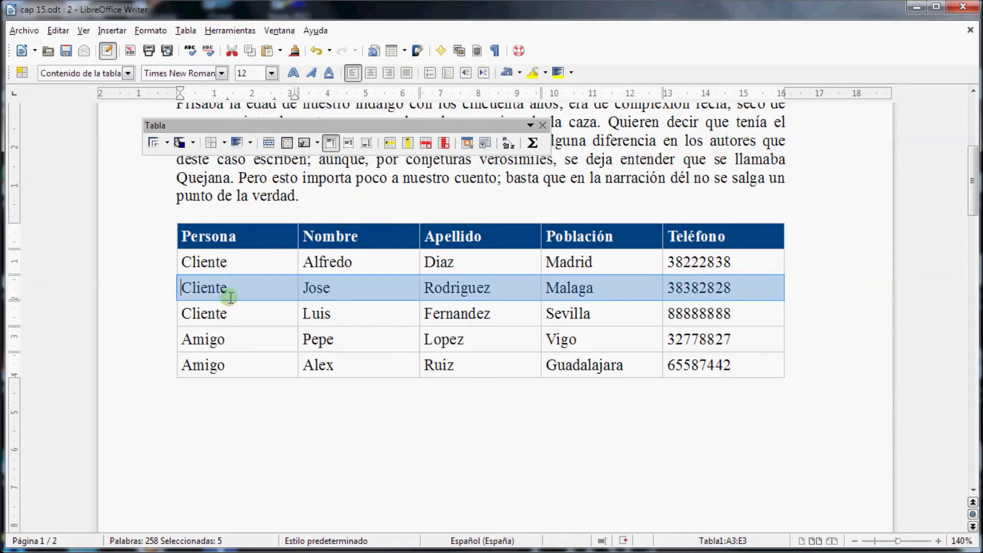
left_click(166, 340)
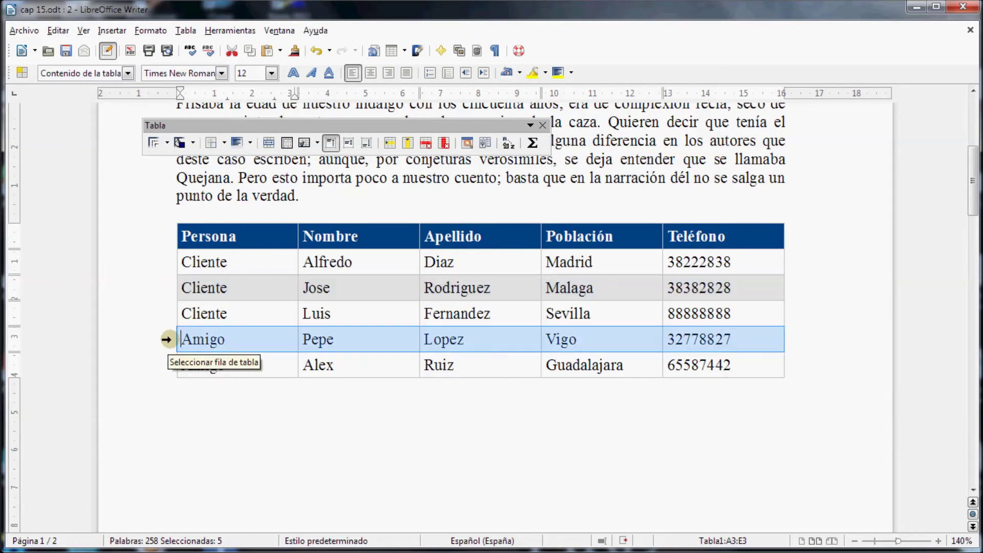
left_click(250, 143)
left_click(311, 215)
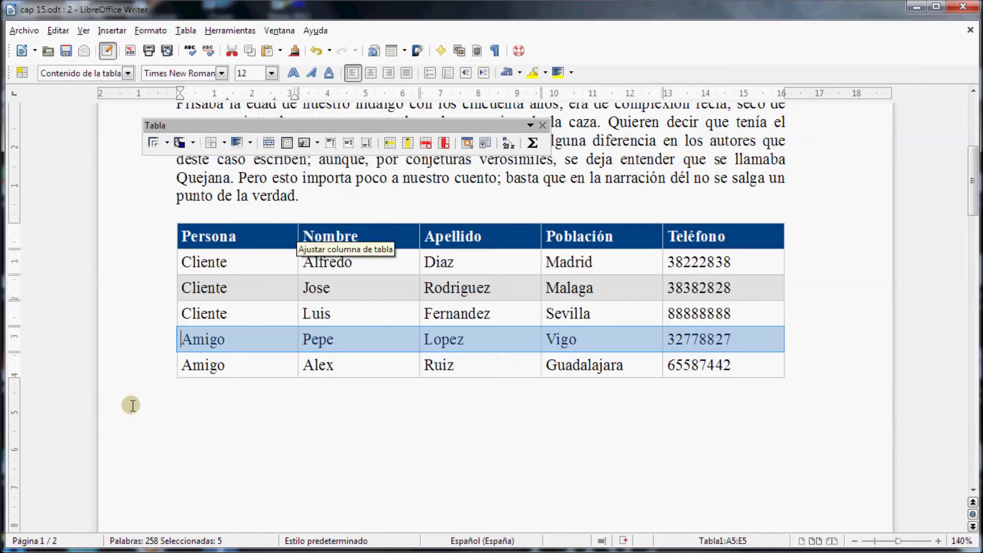
left_click(141, 431)
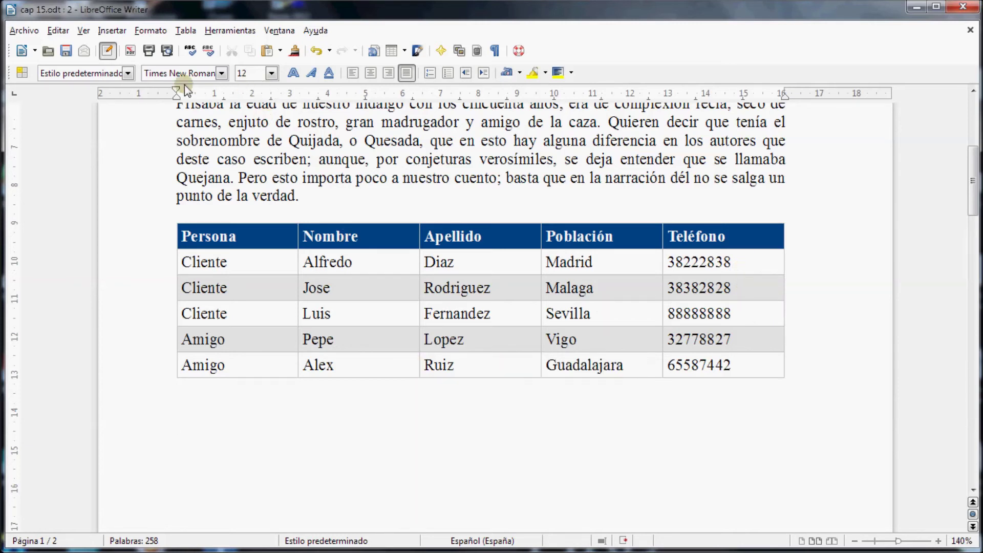
Examine the table's row shading enlarged in the print preview and return to the document
left_click(168, 51)
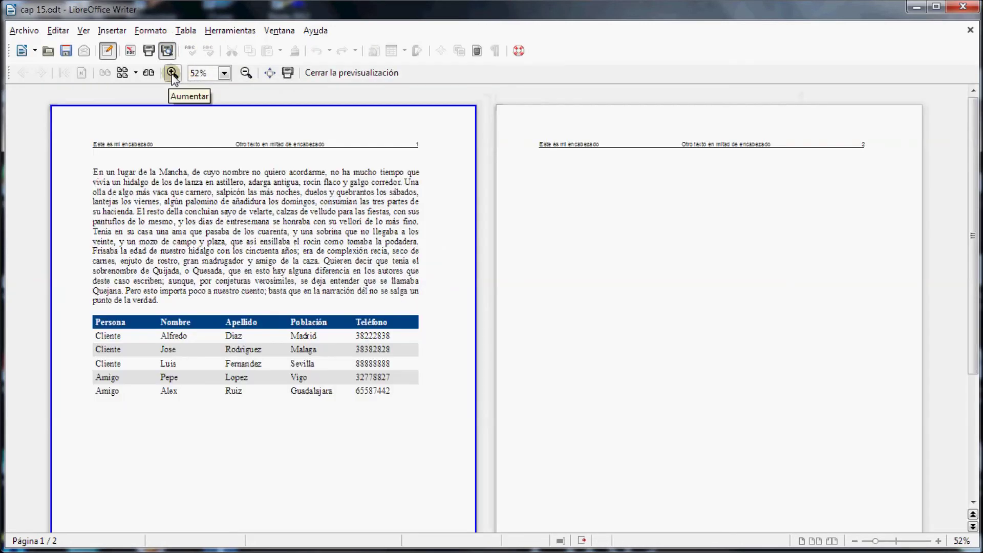
left_click(172, 73)
left_click(172, 72)
left_click(172, 73)
scroll(356, 175, "down", 5)
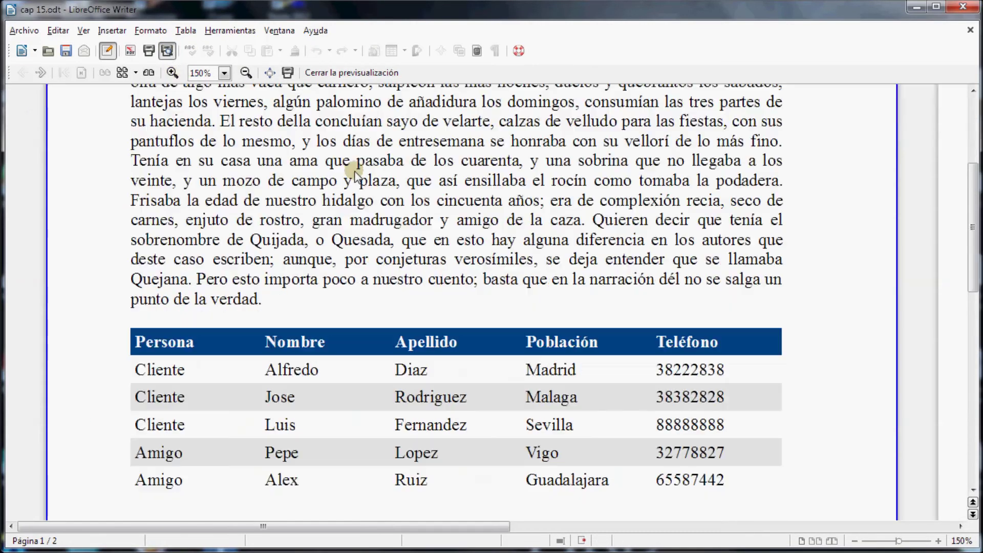
left_click_drag(973, 264, 973, 302)
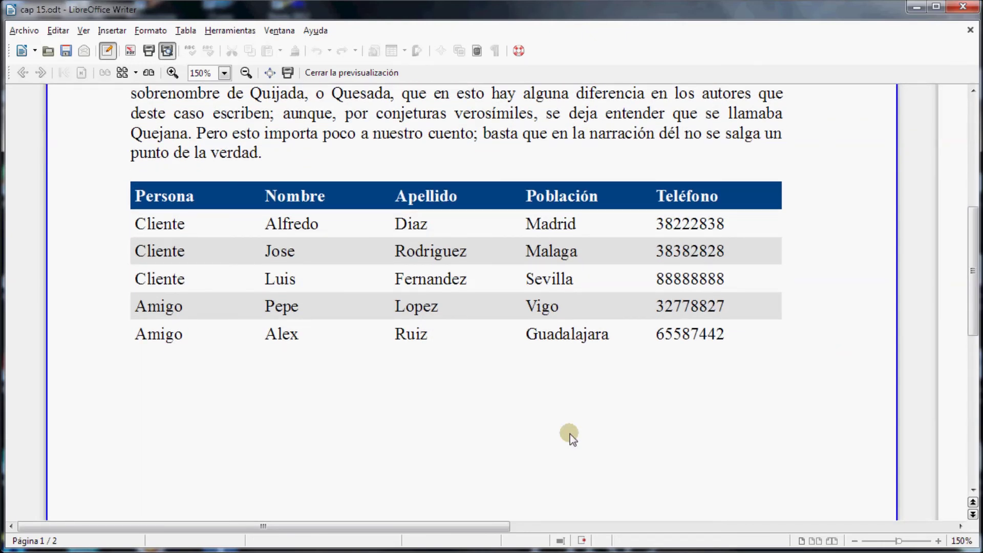
left_click(381, 73)
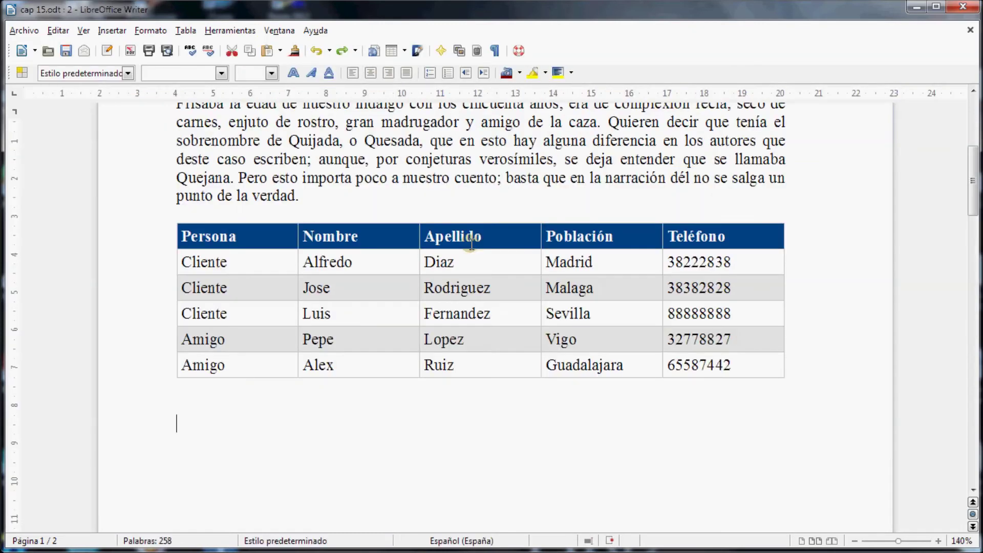
Apply a dark green background to the Nombre column's cell in the table's third row
left_click(379, 283)
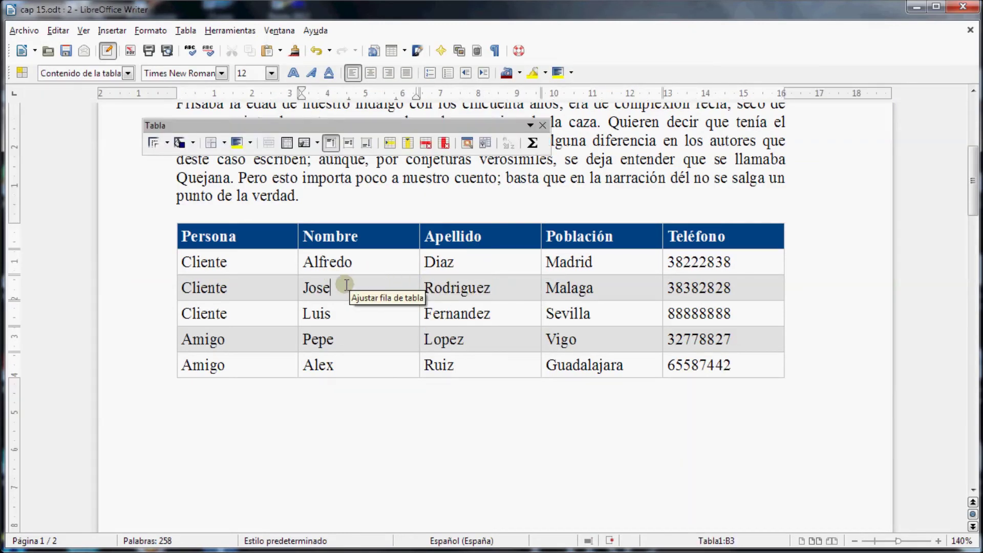
left_click(250, 143)
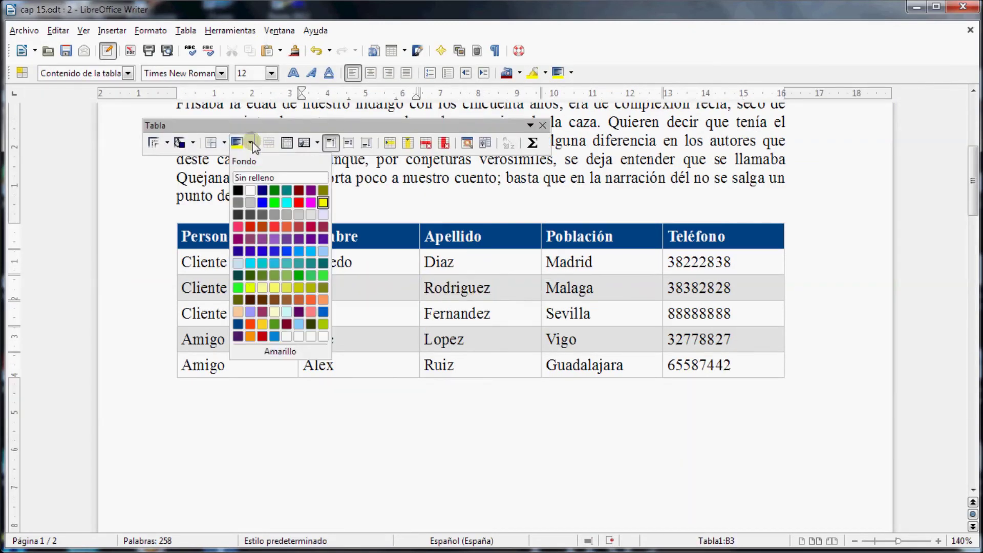
left_click(274, 324)
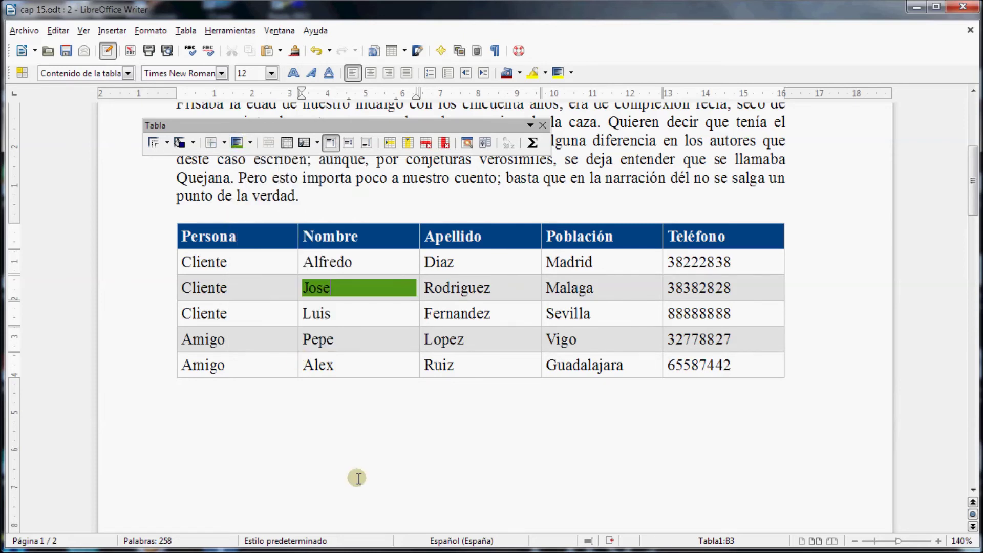
left_click(353, 470)
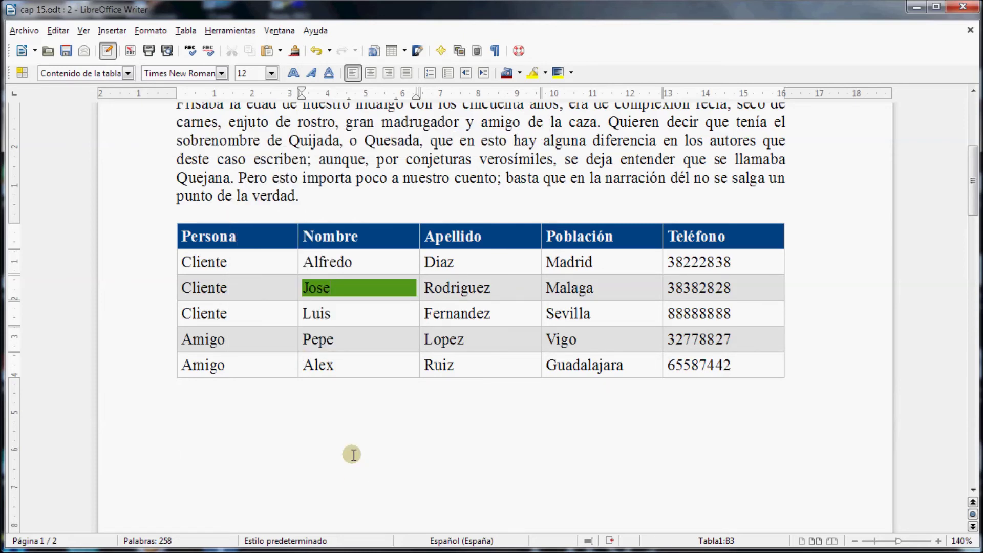
Fill the Persona column's five data cells with bright green, and undo that fill
left_click_drag(253, 259, 253, 365)
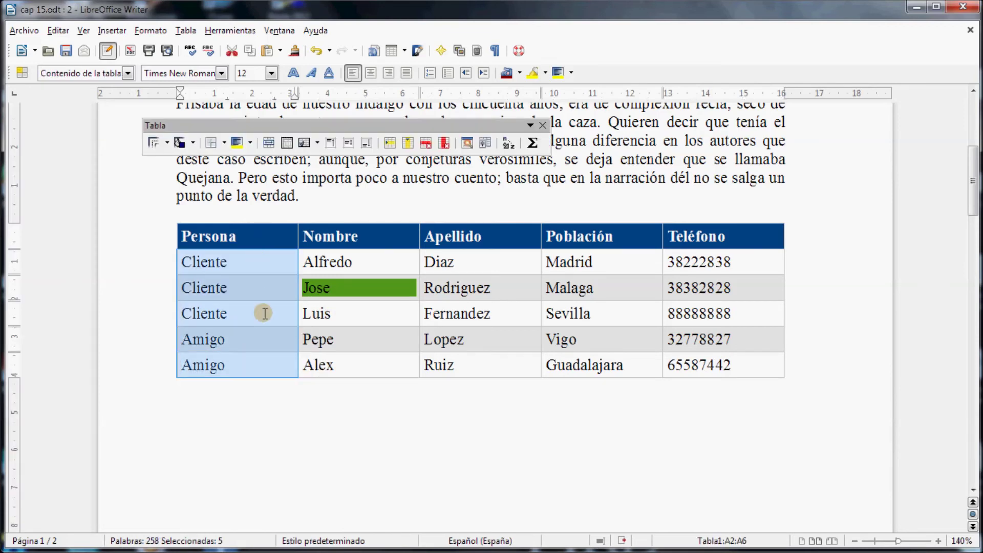
left_click(250, 143)
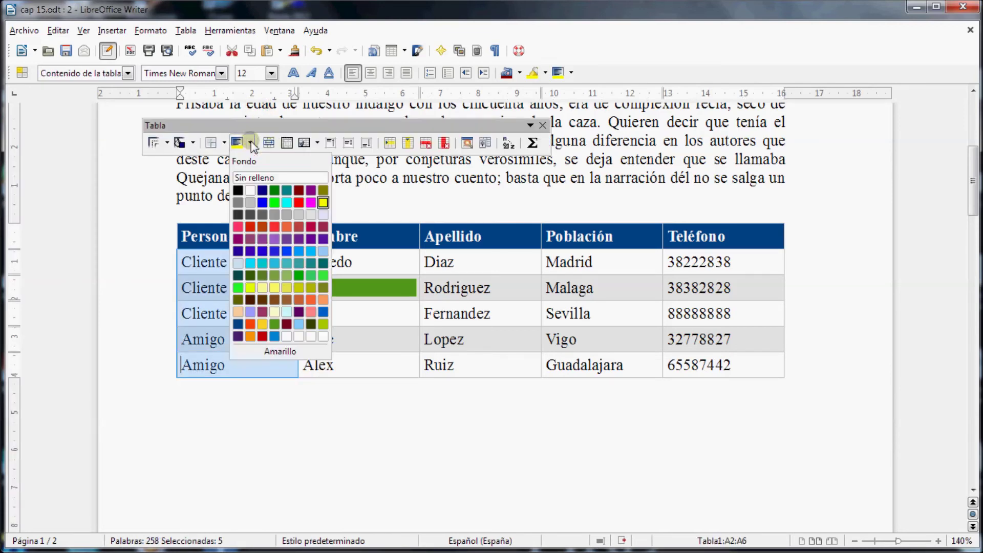
left_click(240, 289)
left_click(325, 416)
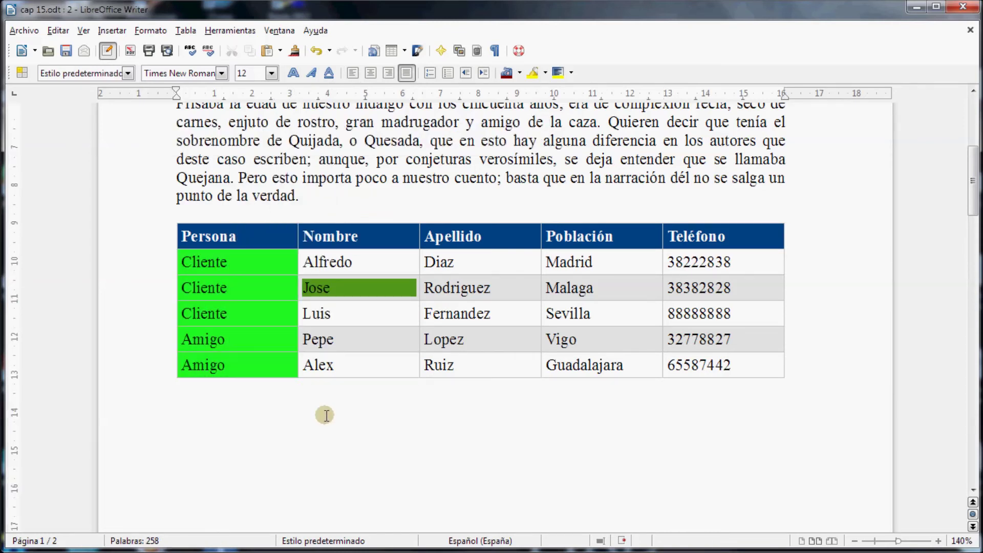
key("ctrl+z")
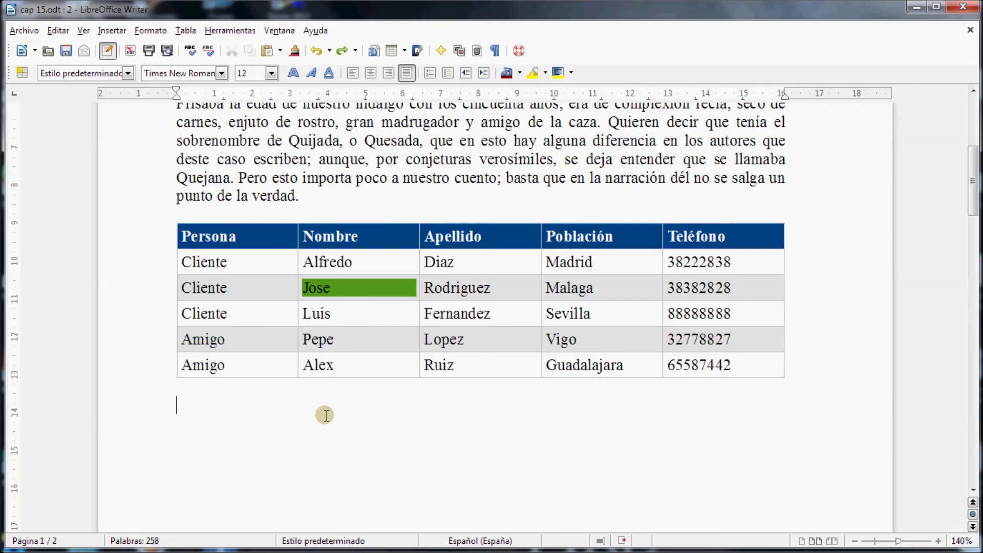
Undo the dark green background on the Nombre column's cell in the table's third row
key("ctrl+z")
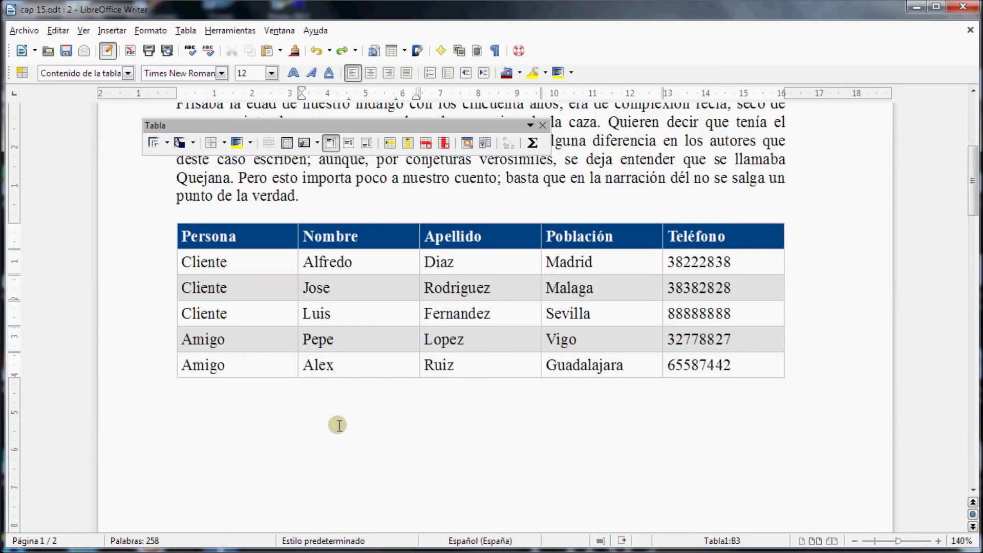
scroll(336, 421, "up", 1)
scroll(362, 198, "down", 1)
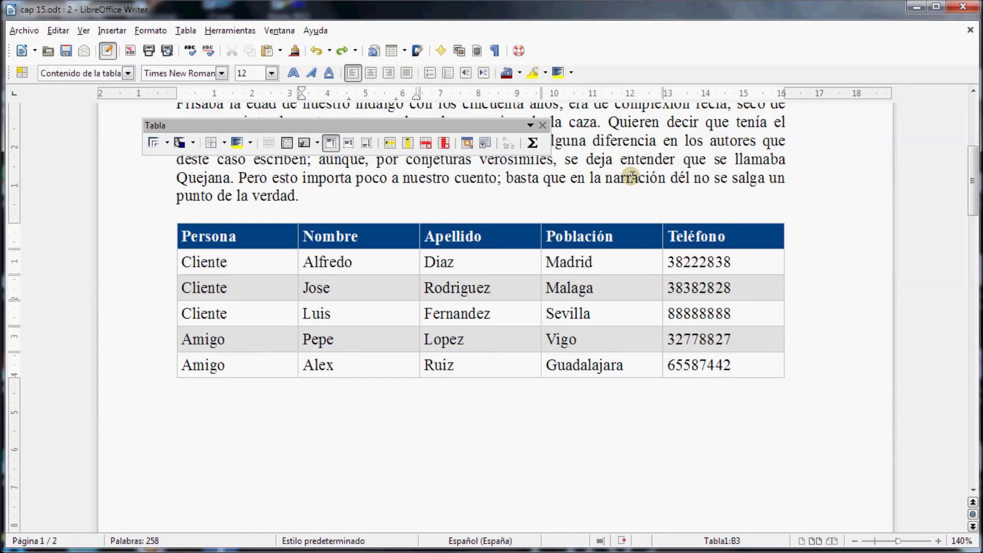
Examine the page header and the body paragraph above the table, and return to the table
left_click_drag(976, 206, 972, 136)
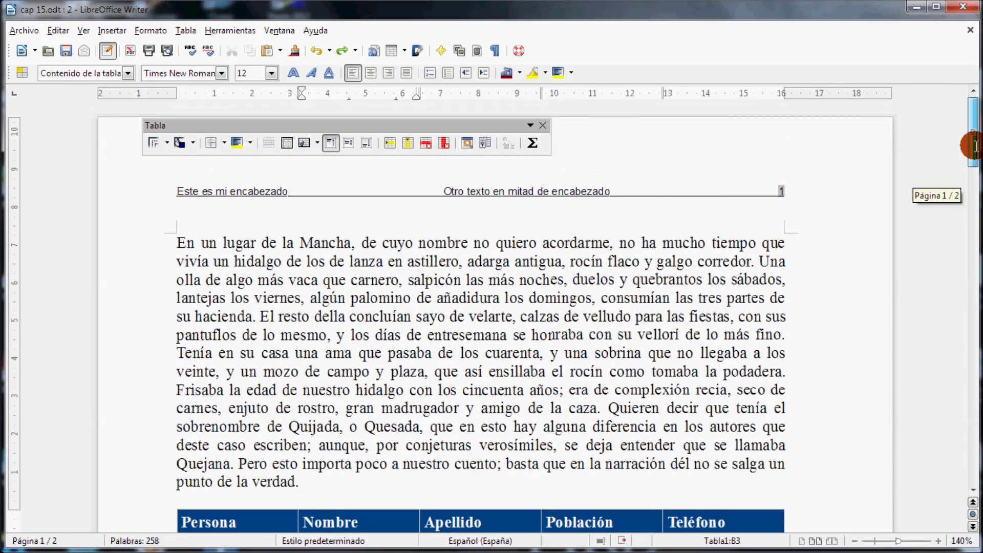
left_click_drag(185, 190, 268, 193)
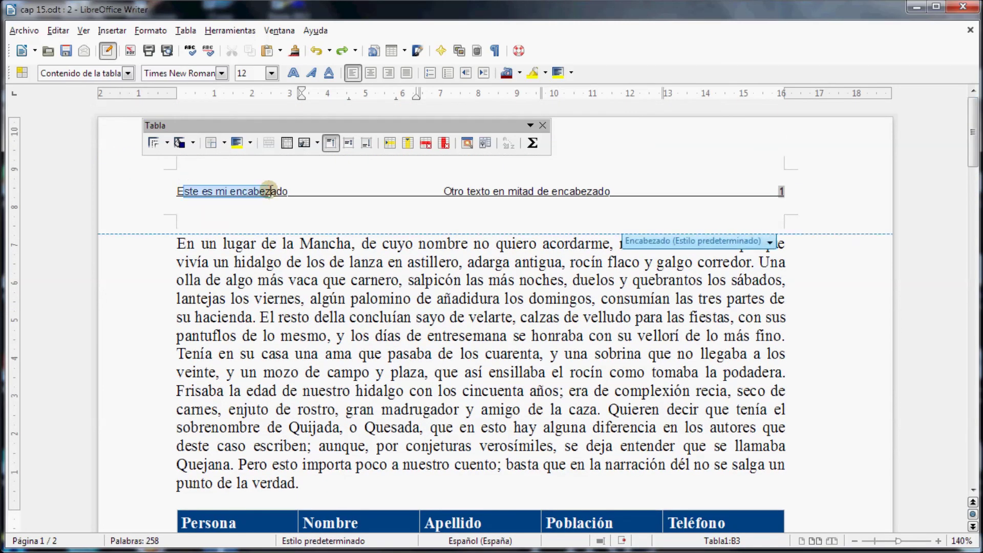
left_click(281, 198)
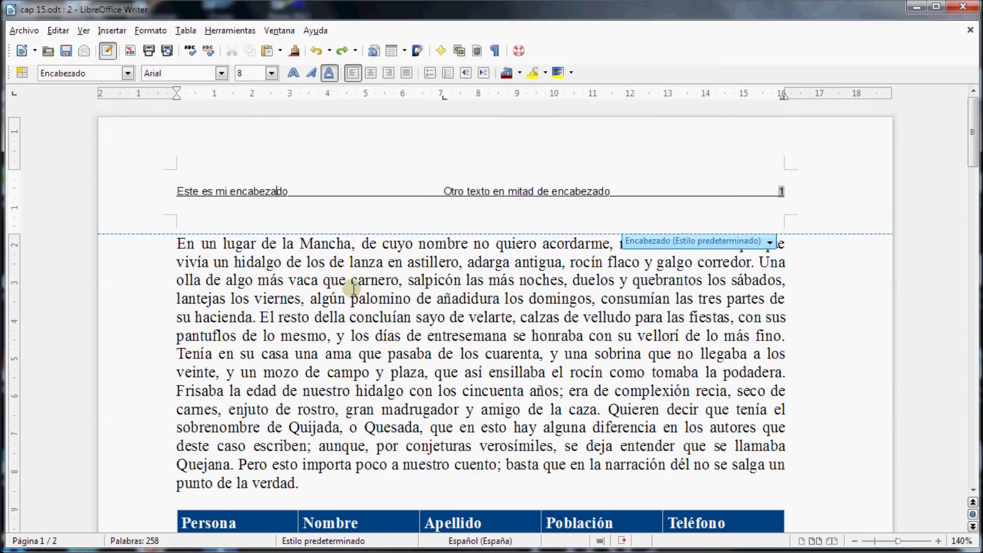
left_click_drag(296, 280, 395, 281)
left_click(531, 372)
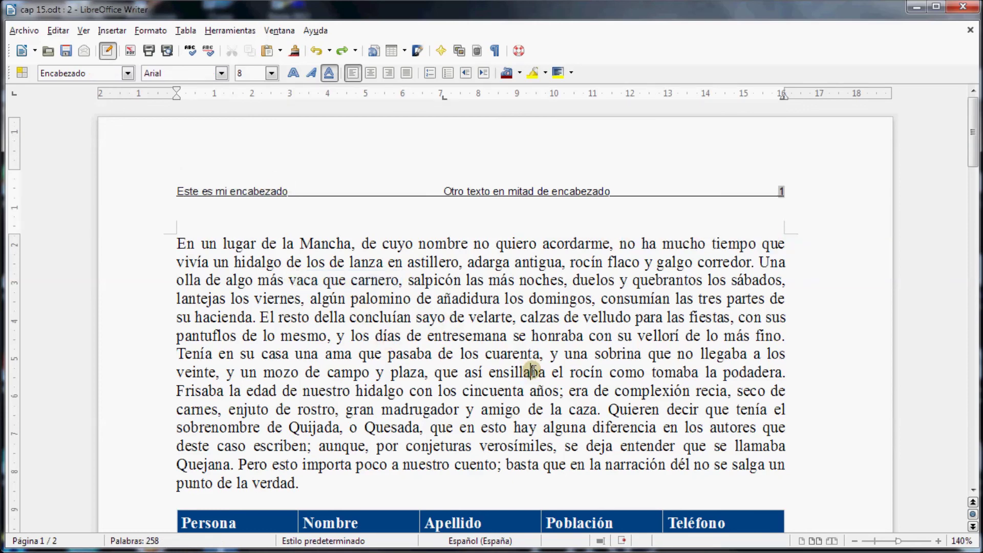
left_click_drag(971, 151, 973, 217)
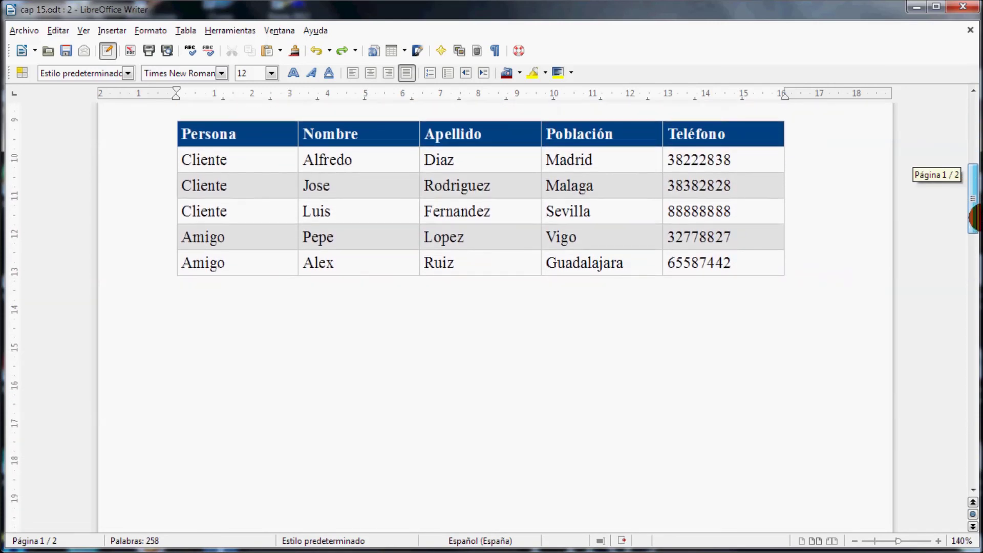